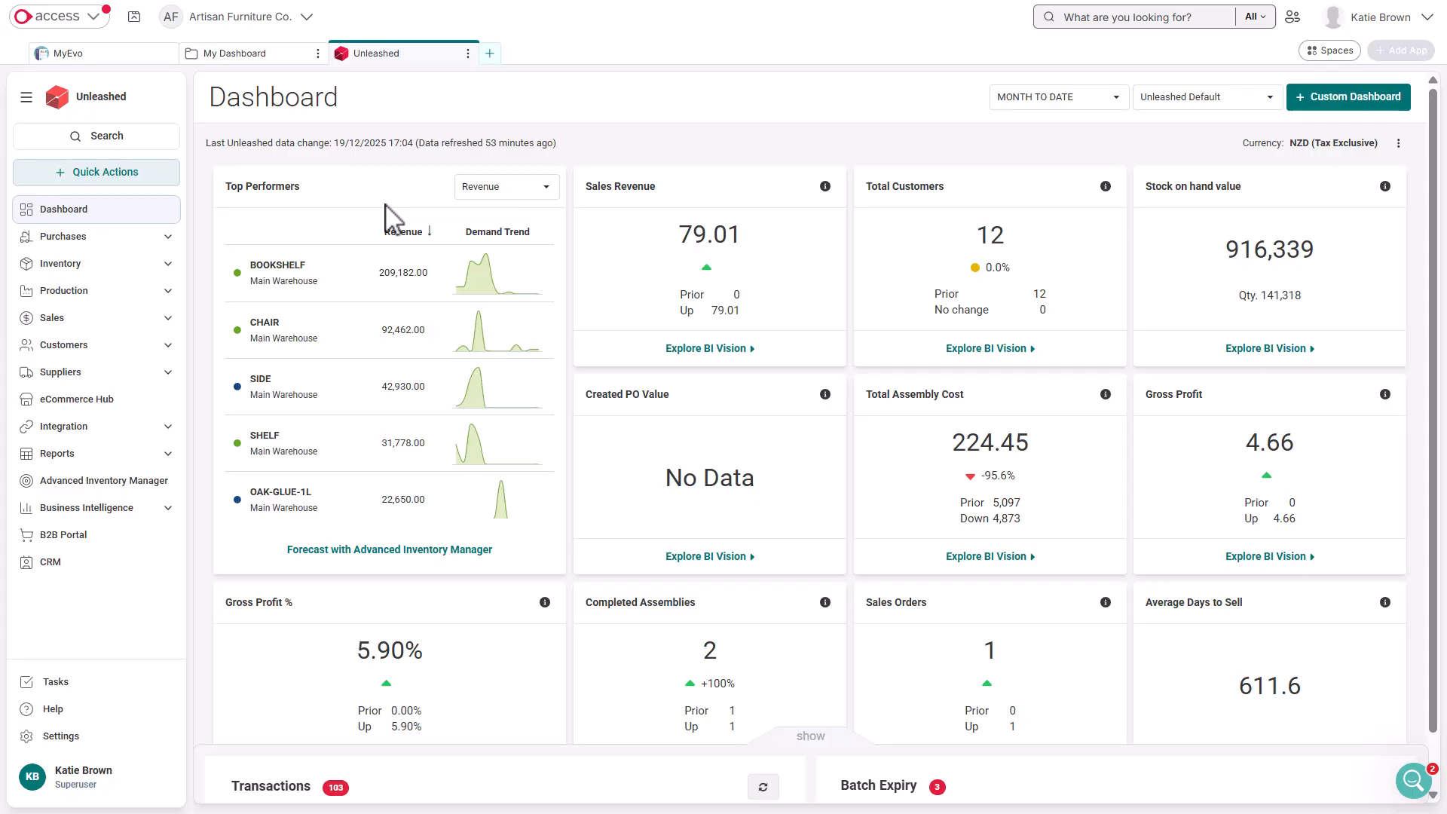
Open the email templates in the company settings
{"action": "left_click", "coordinate": [147, 738]}
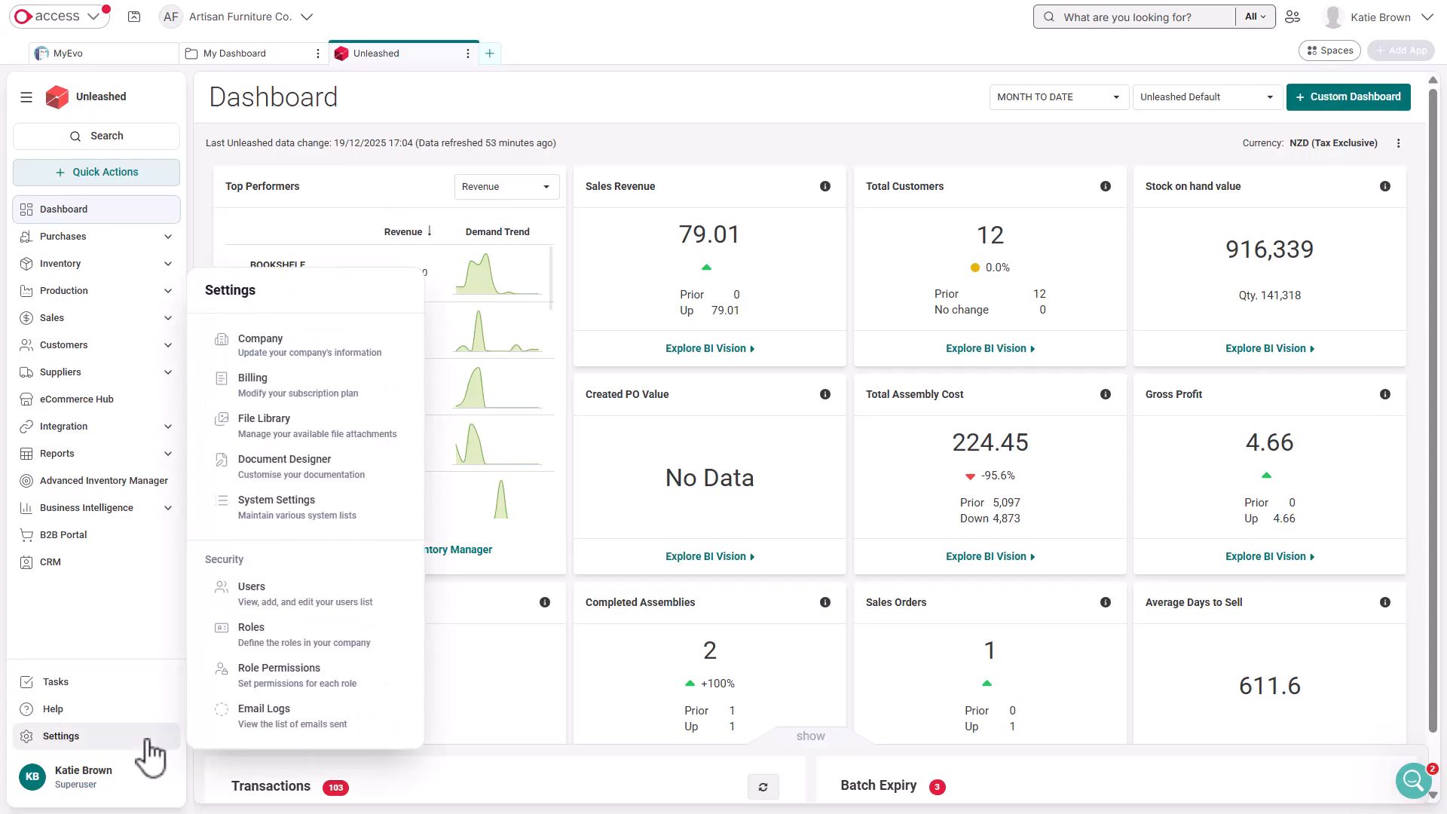
{"action": "left_click", "coordinate": [302, 351]}
{"action": "left_click", "coordinate": [837, 158]}
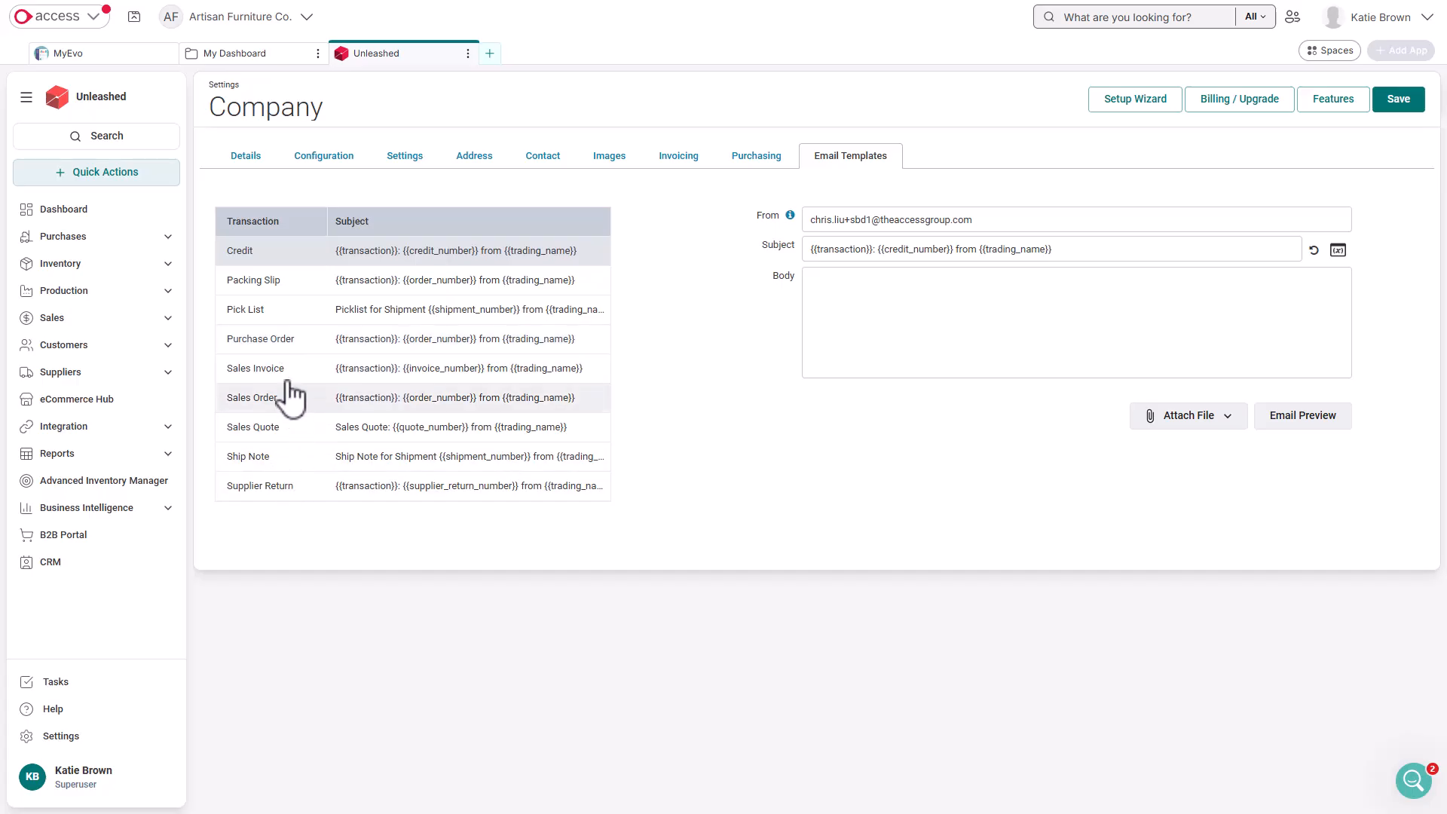
Set the Purchase Order email template's From address to the company's orders e-mail
{"action": "left_click", "coordinate": [300, 343]}
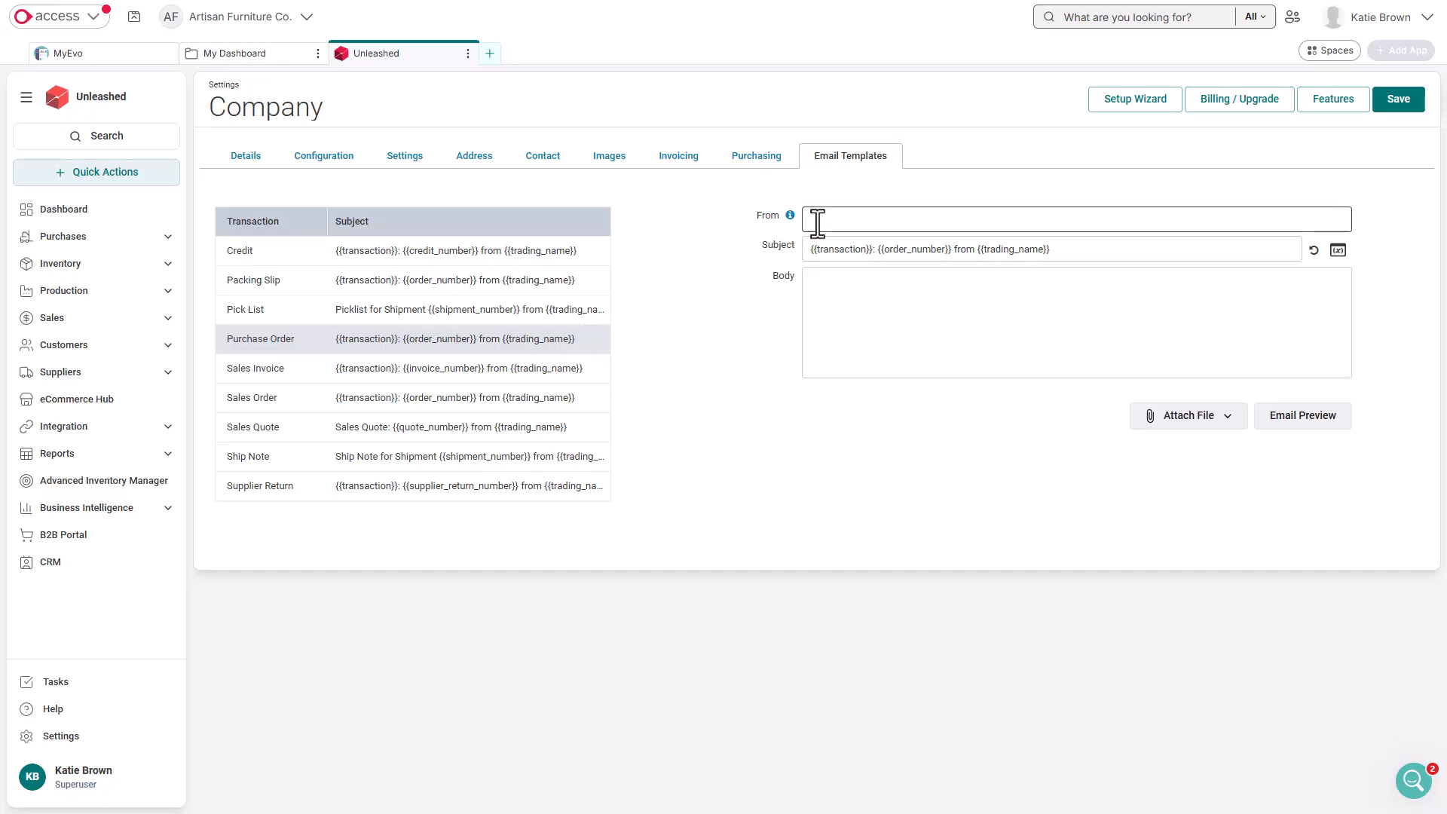
{"action": "key", "text": "ctrl+v"}
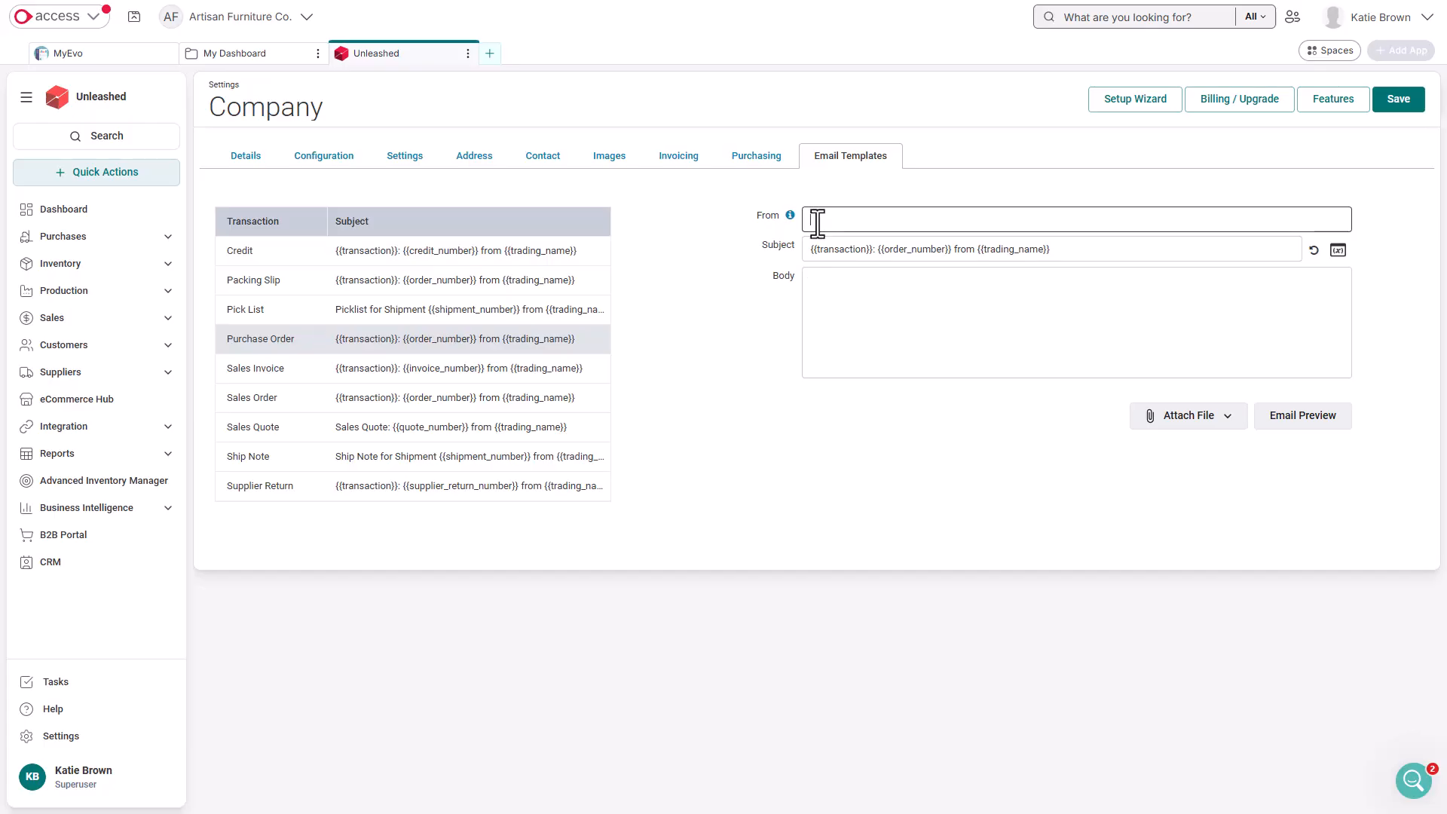
{"action": "key", "text": "ctrl+v"}
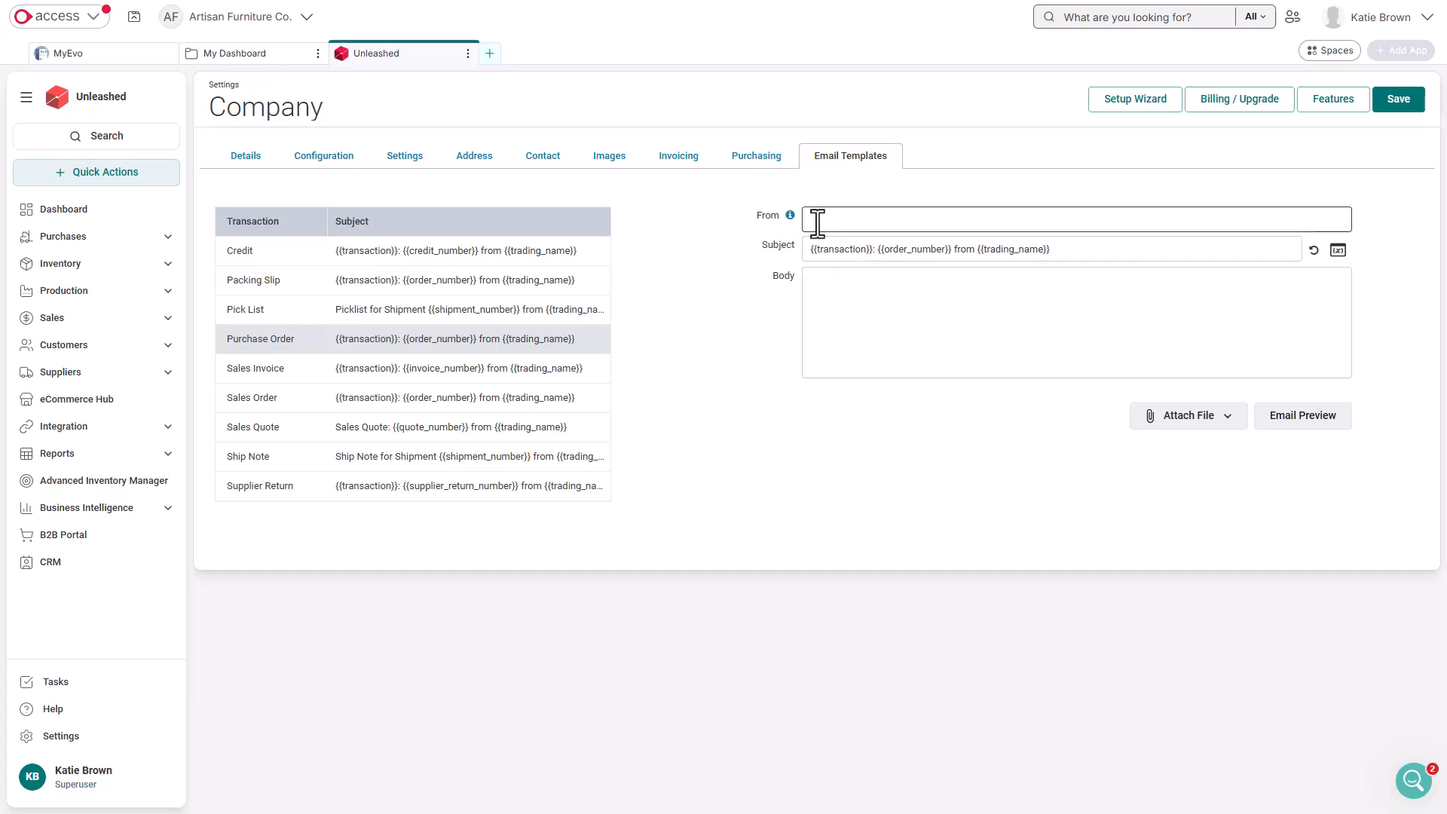
{"action": "key", "text": "ctrl+v"}
Reword the Purchase Order email subject as "See attached {{transaction}} {{order_number}} from {{trading_name}}" and reset it to the default
{"action": "left_click_drag", "start_coordinate": [809, 249], "coordinate": [874, 252]}
{"action": "type", "text": "See attached"}
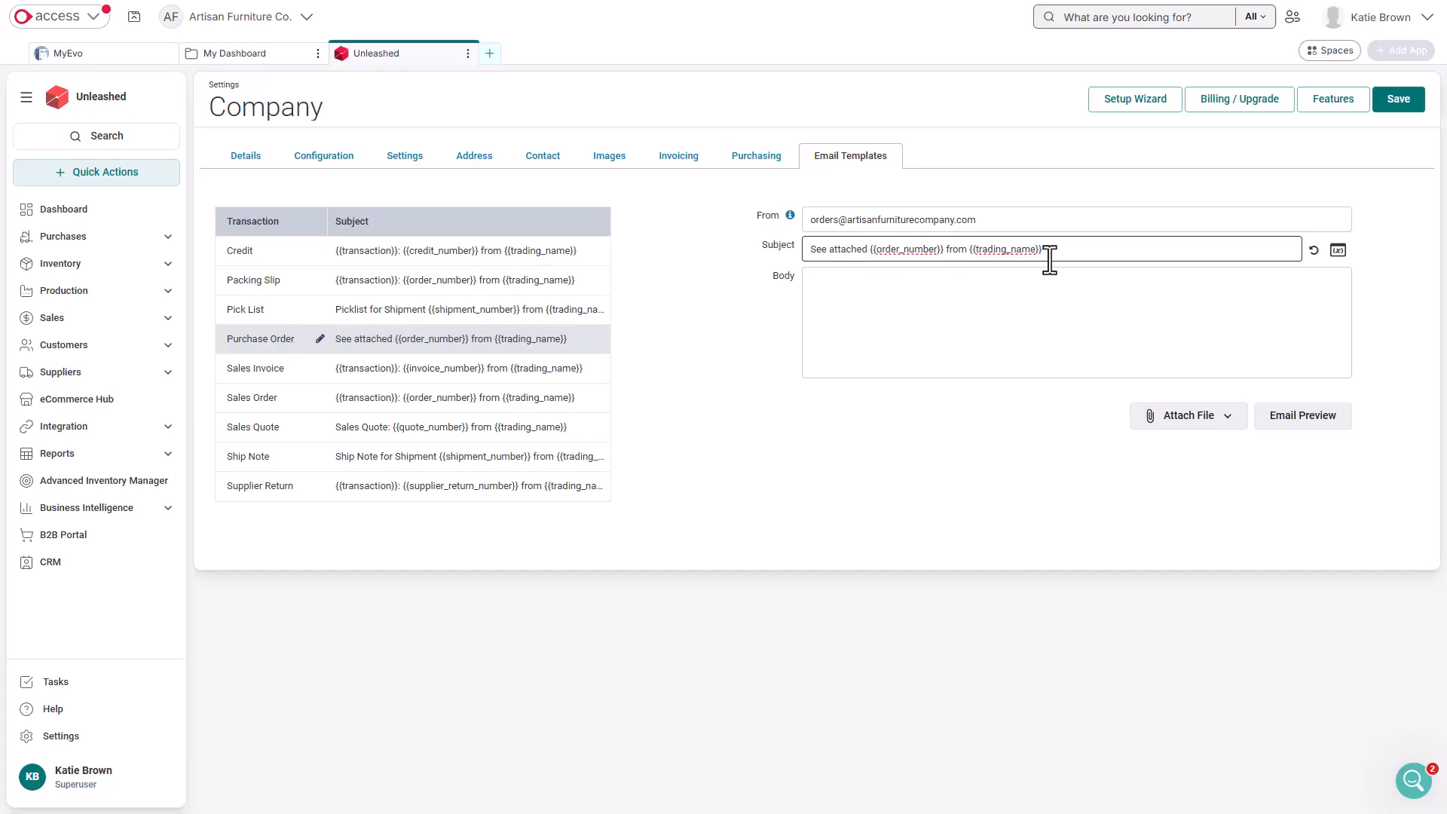
{"action": "left_click", "coordinate": [1337, 251]}
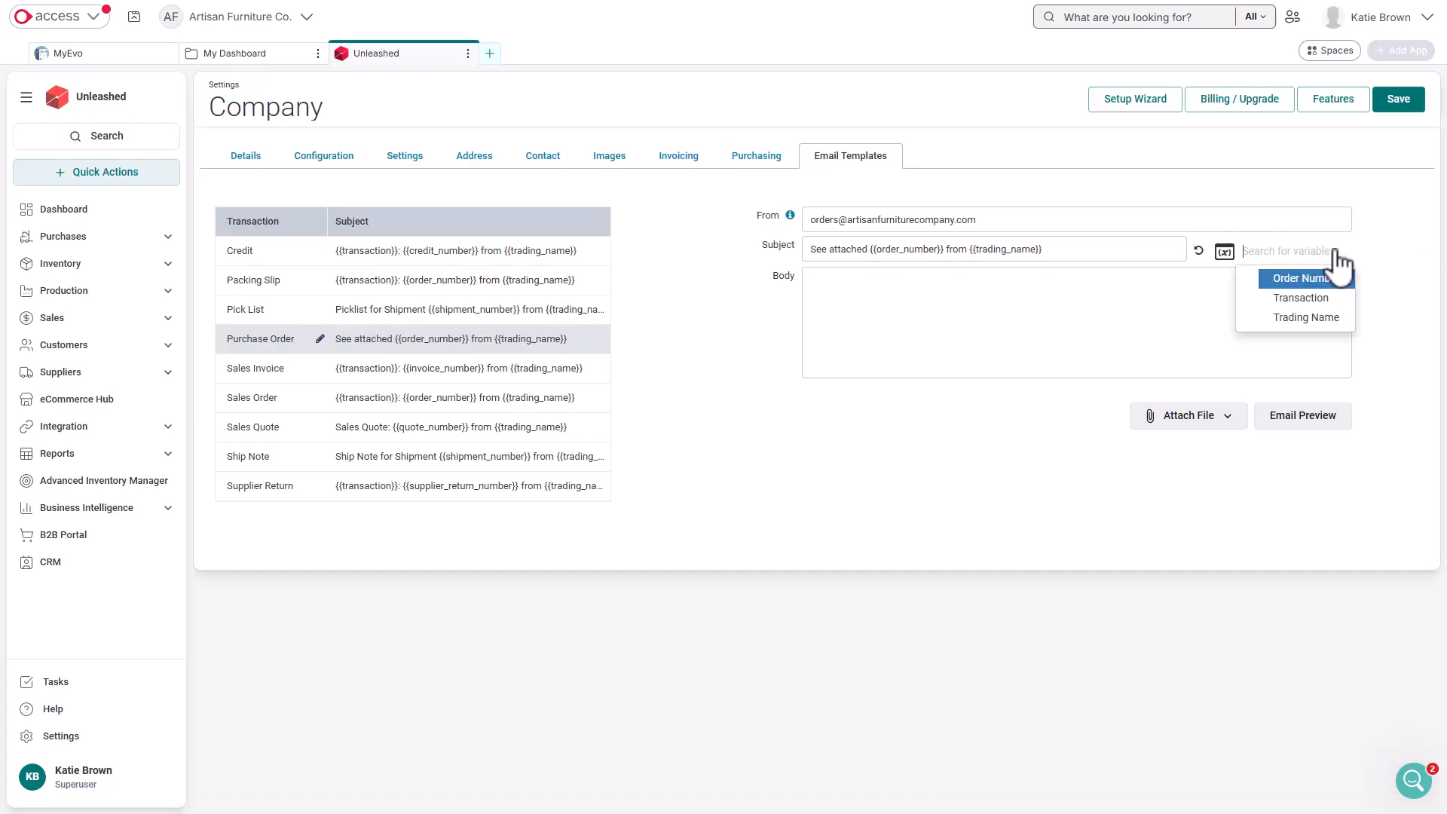
{"action": "left_click", "coordinate": [1302, 298]}
{"action": "left_click_drag", "start_coordinate": [1124, 251], "coordinate": [1041, 252]}
{"action": "key", "text": "ctrl+c"}
{"action": "key", "text": "BackSpace"}
{"action": "key", "text": "ctrl+v"}
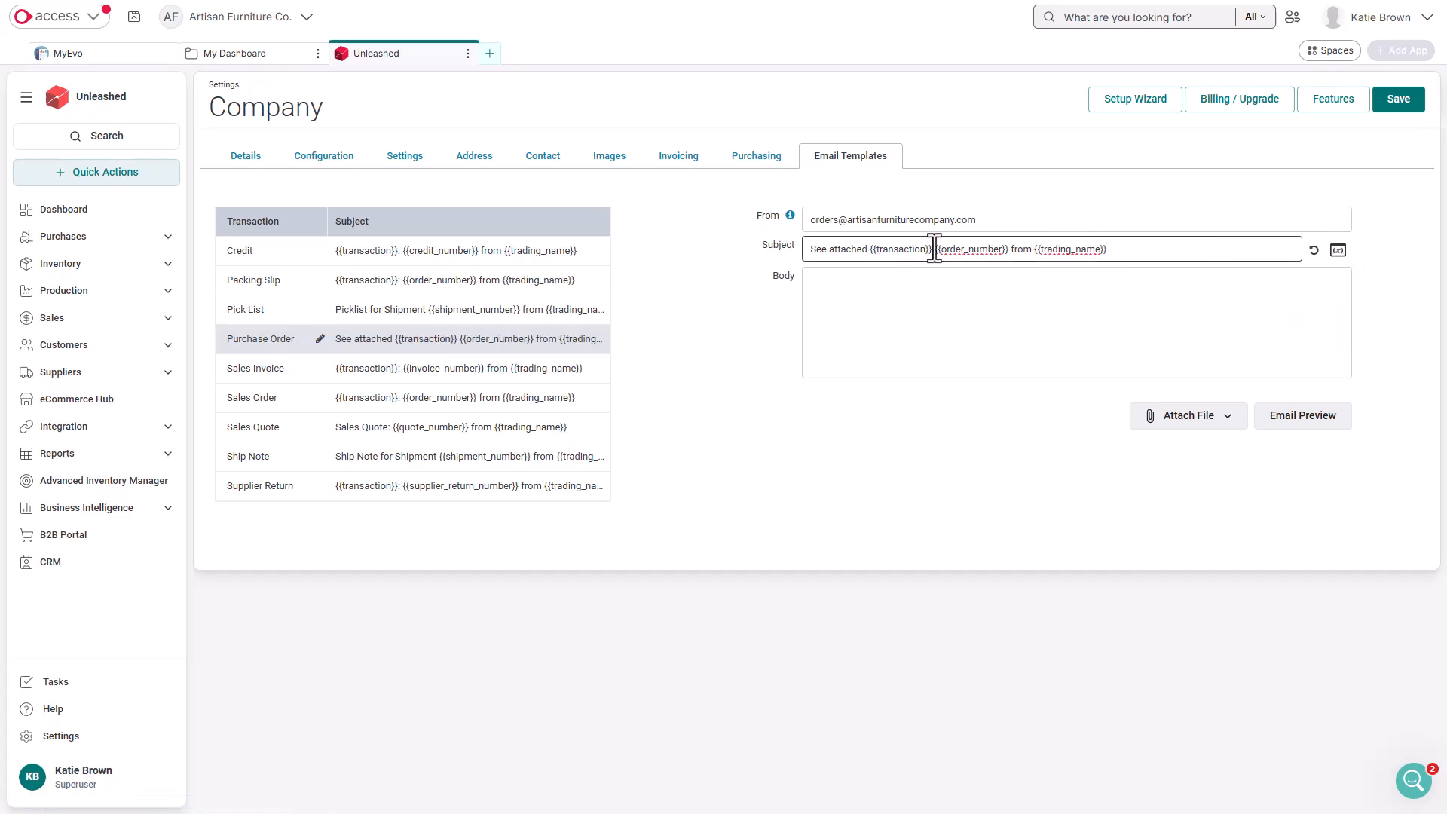
{"action": "left_click", "coordinate": [1313, 251]}
Fill the body with "Copy of purchase is attached. Please advise if you are unable to provide certain items. Thanks," signed off with the {{trading_name}} variable
{"action": "left_click", "coordinate": [1320, 273]}
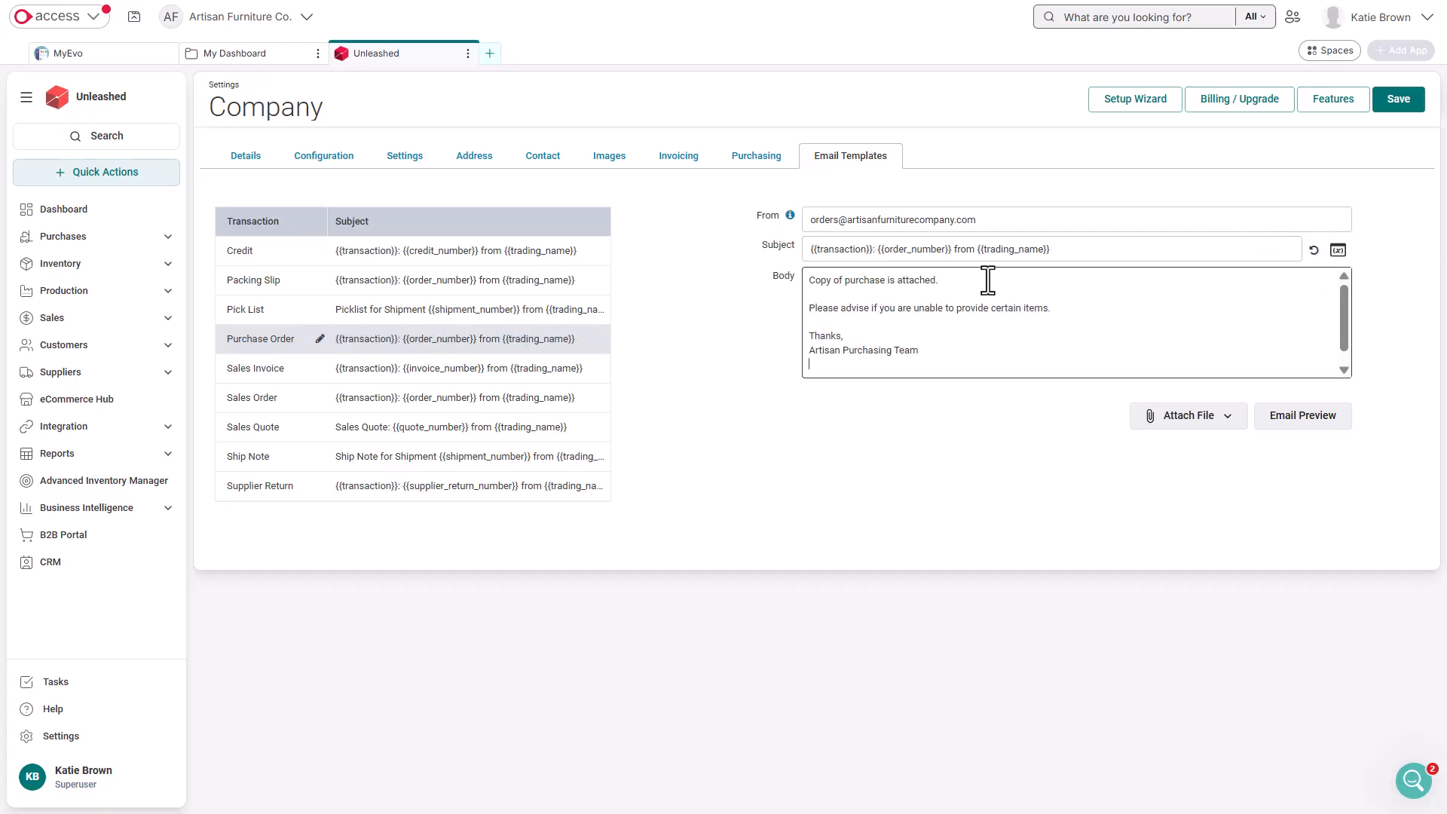
{"action": "left_click_drag", "start_coordinate": [978, 249], "coordinate": [1063, 250]}
{"action": "key", "text": "ctrl+c"}
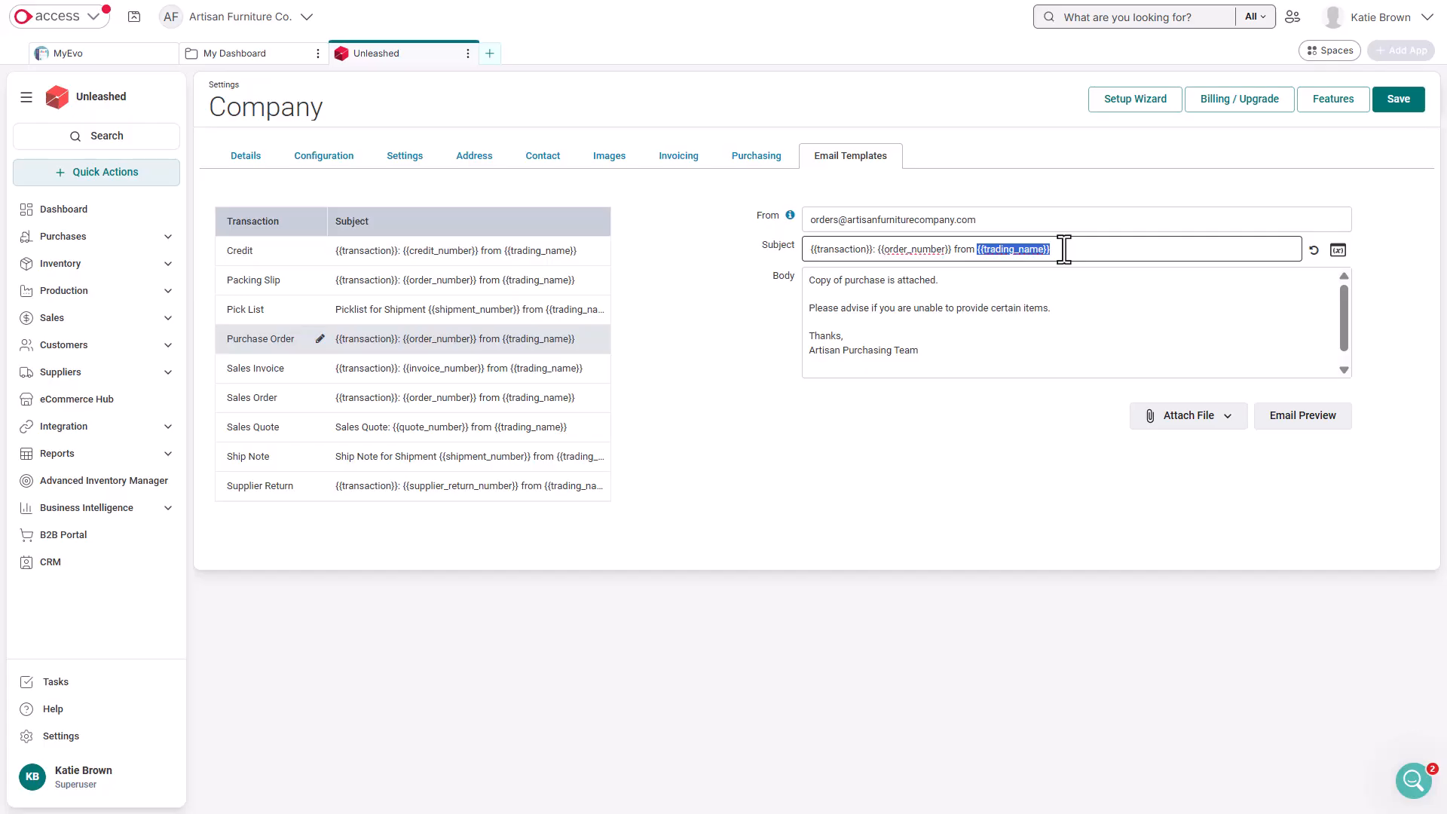
{"action": "left_click_drag", "start_coordinate": [919, 352], "coordinate": [814, 353]}
{"action": "key", "text": "ctrl+v"}
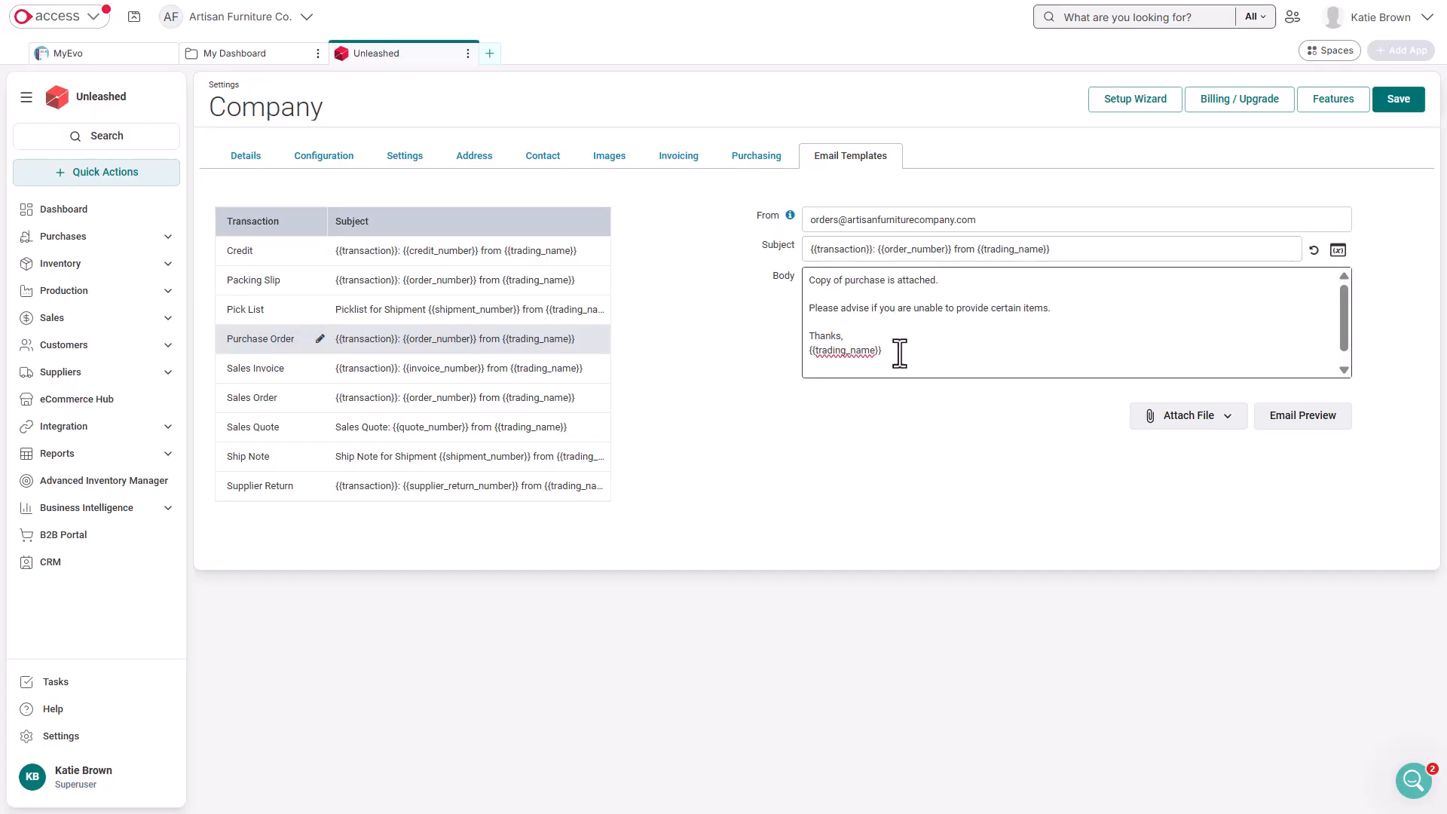
Send a preview of the Purchase Order email to the login address and save the company settings
{"action": "left_click", "coordinate": [1289, 428]}
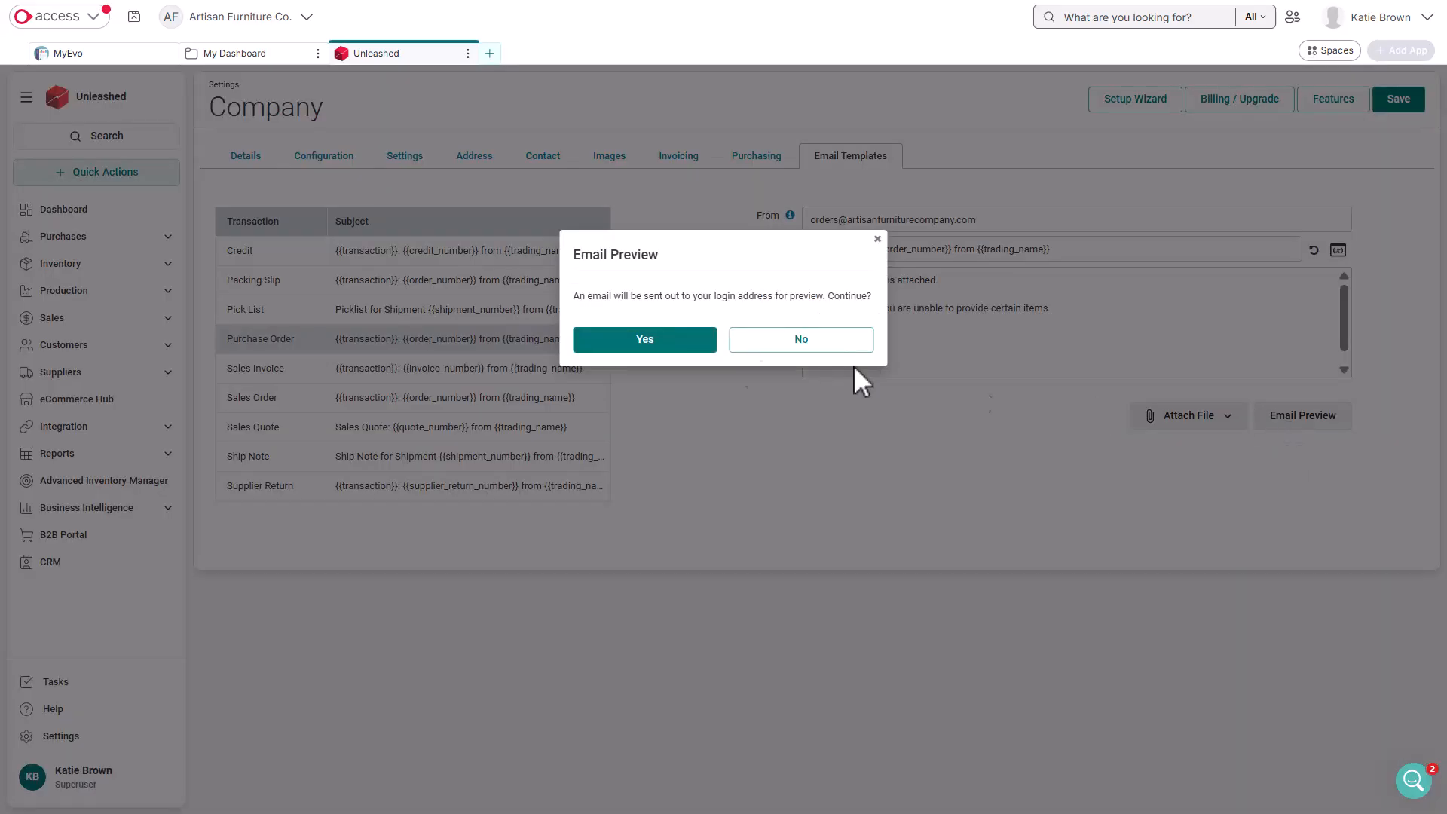
{"action": "left_click", "coordinate": [684, 345]}
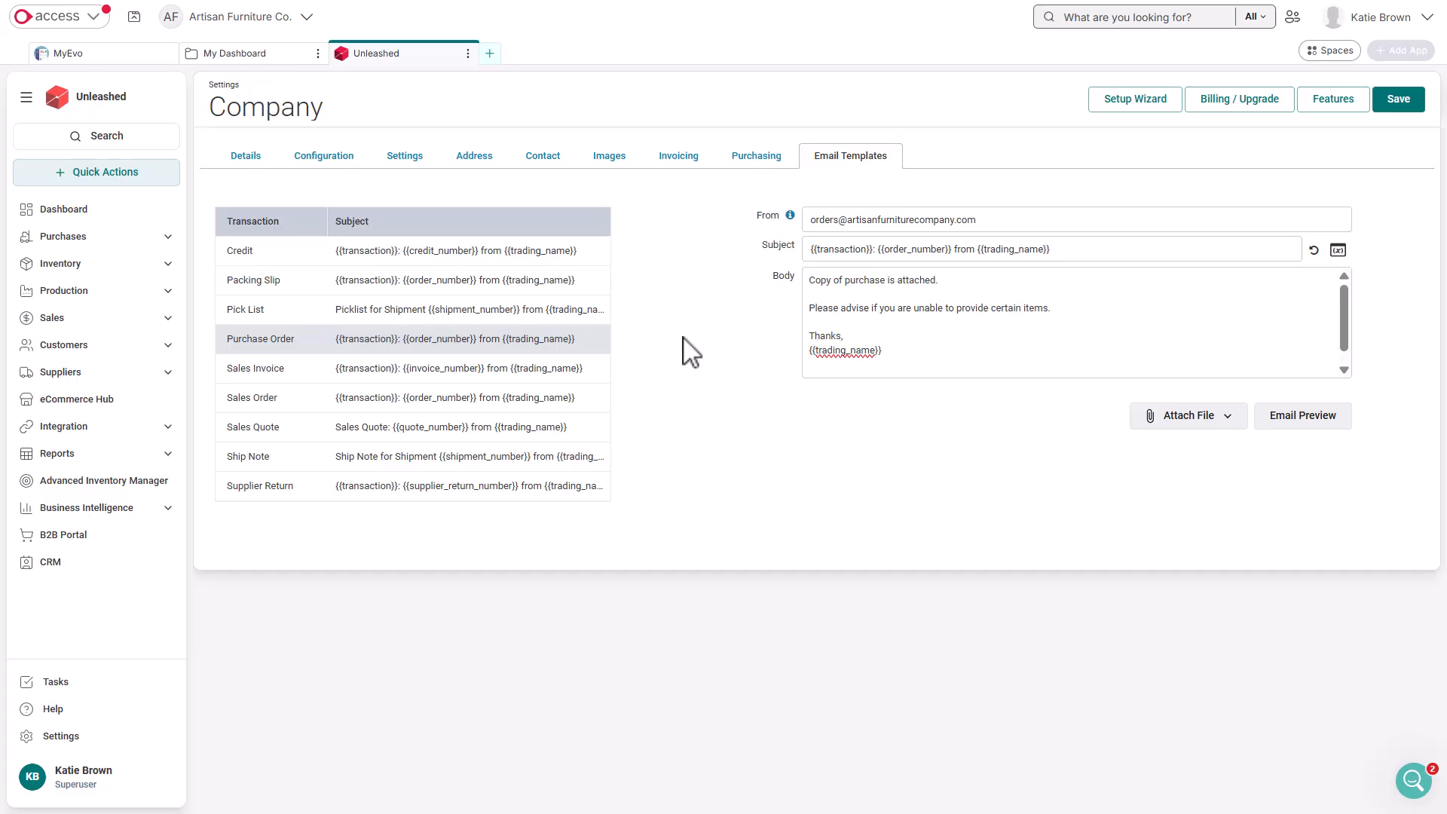
{"action": "left_click", "coordinate": [1404, 102]}
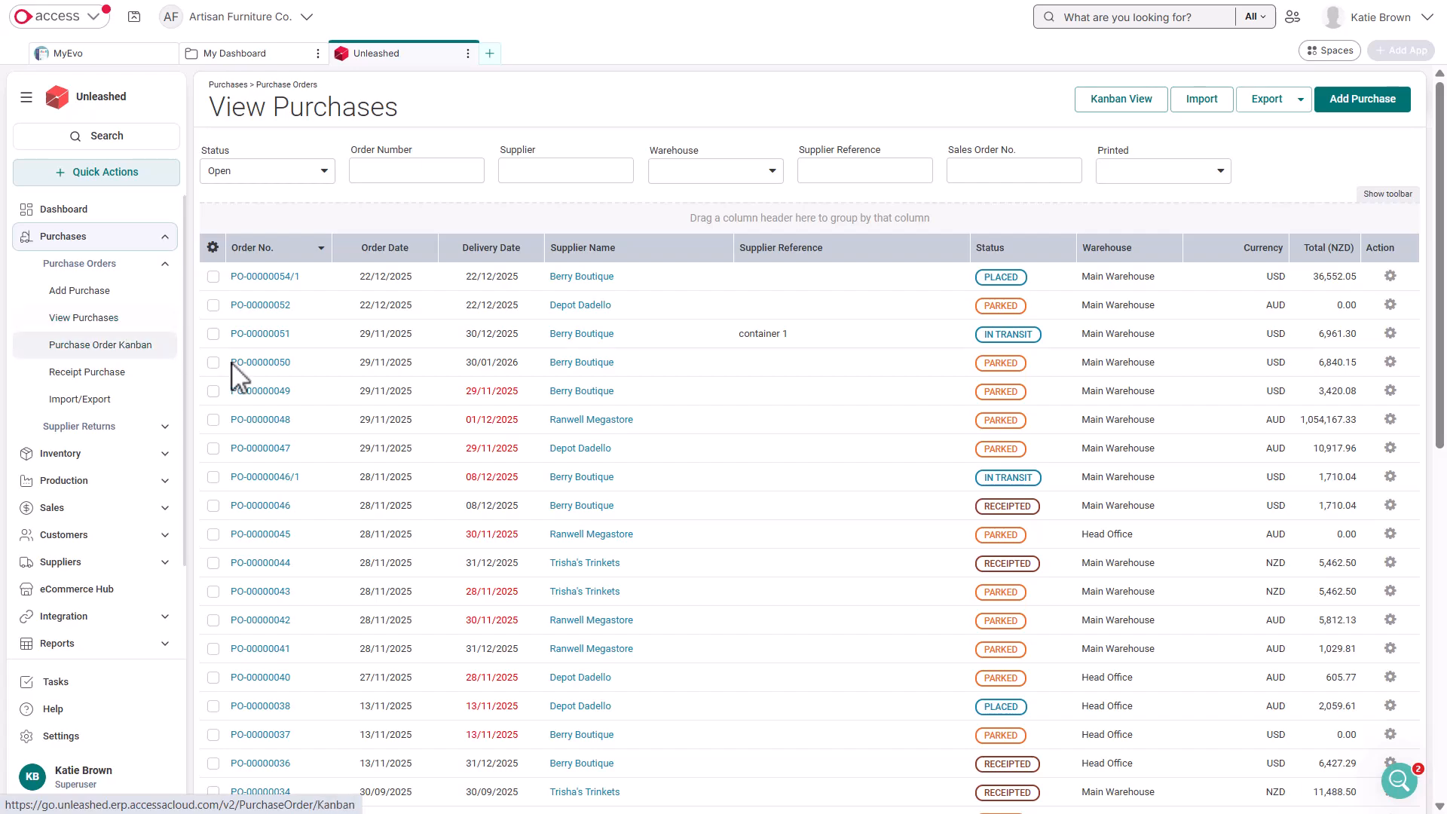
Open the parked Berry Boutique purchase order with delivery date 30/01/2026 and set its template to Unleashed Default
{"action": "left_click", "coordinate": [260, 362]}
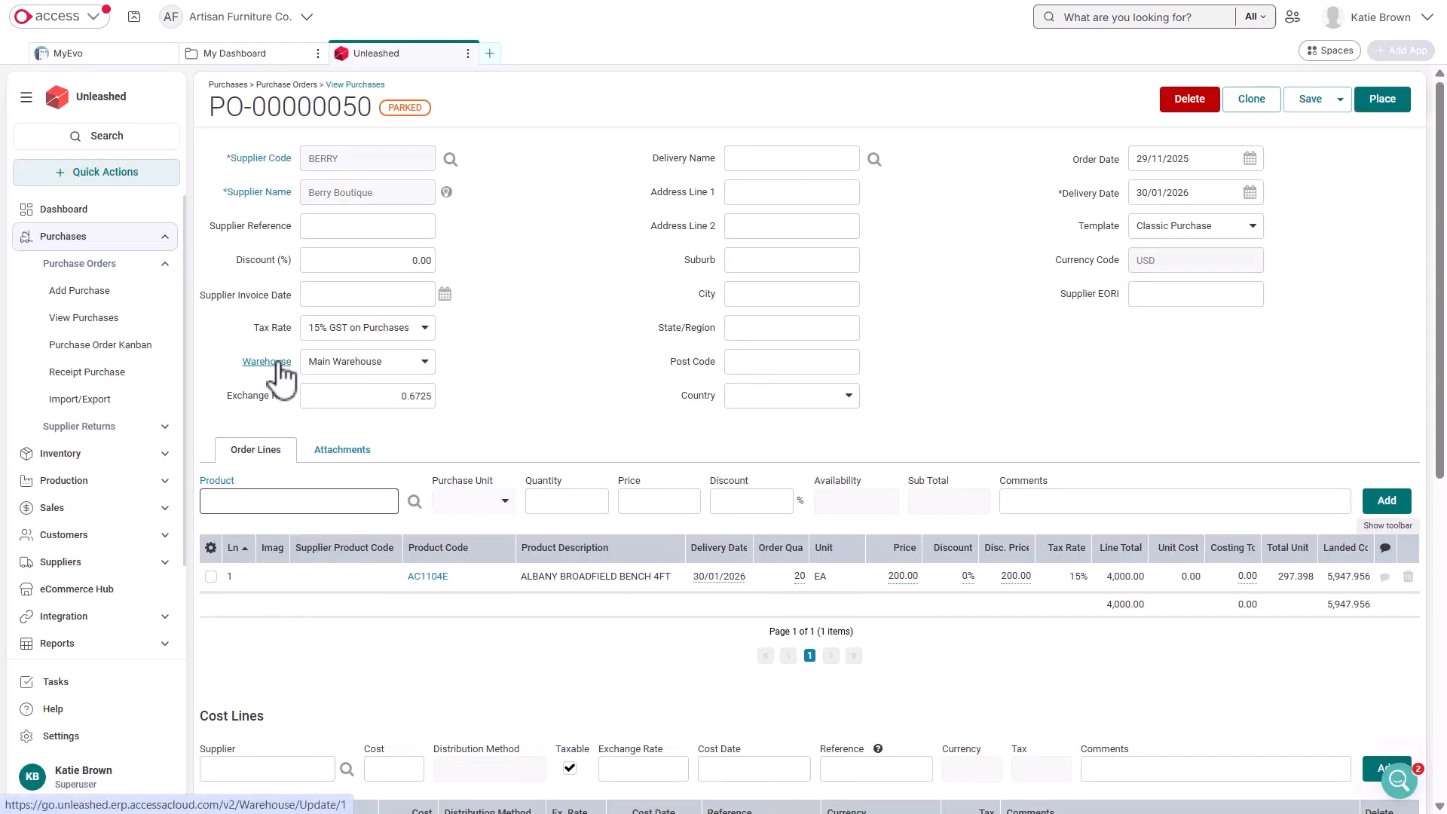
{"action": "left_click", "coordinate": [1227, 240]}
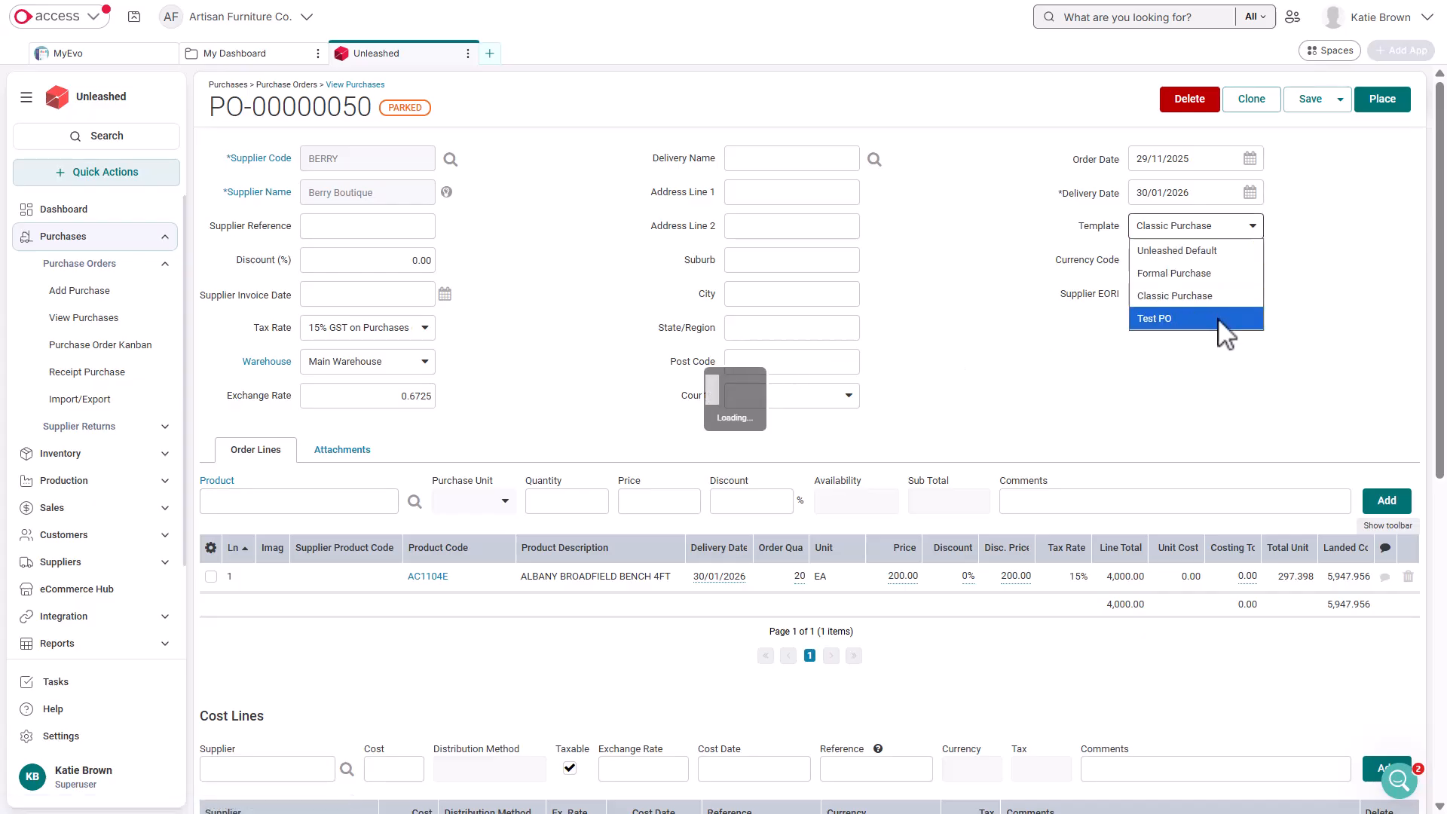
{"action": "left_click", "coordinate": [1224, 252]}
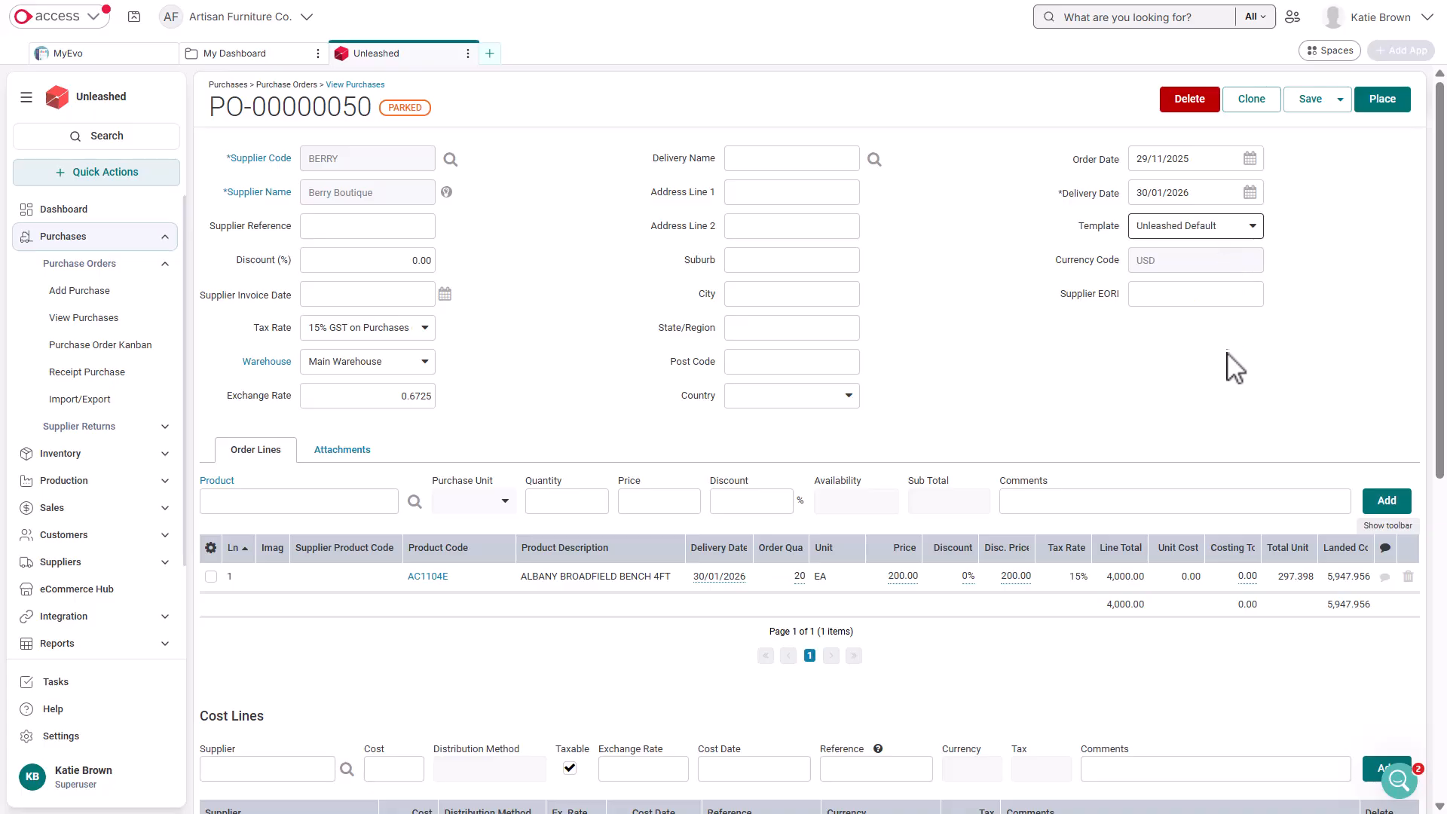
Open the purchase order's email draft and check its recipients, subject and body
{"action": "scroll", "coordinate": [1235, 422], "scroll_direction": "down", "scroll_amount": 2}
{"action": "scroll", "coordinate": [1228, 445], "scroll_direction": "down", "scroll_amount": 8}
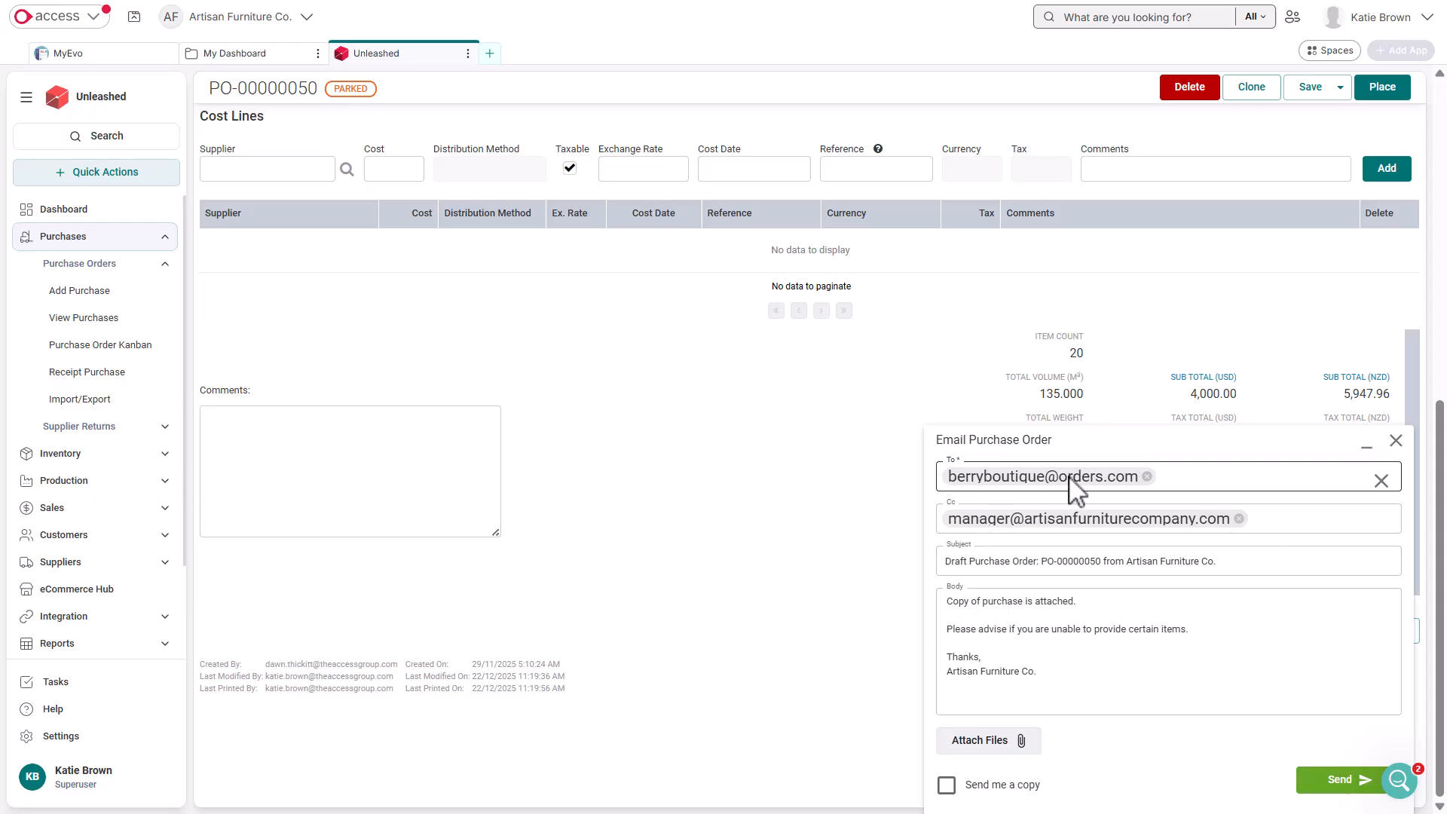
{"action": "left_click", "coordinate": [791, 458]}
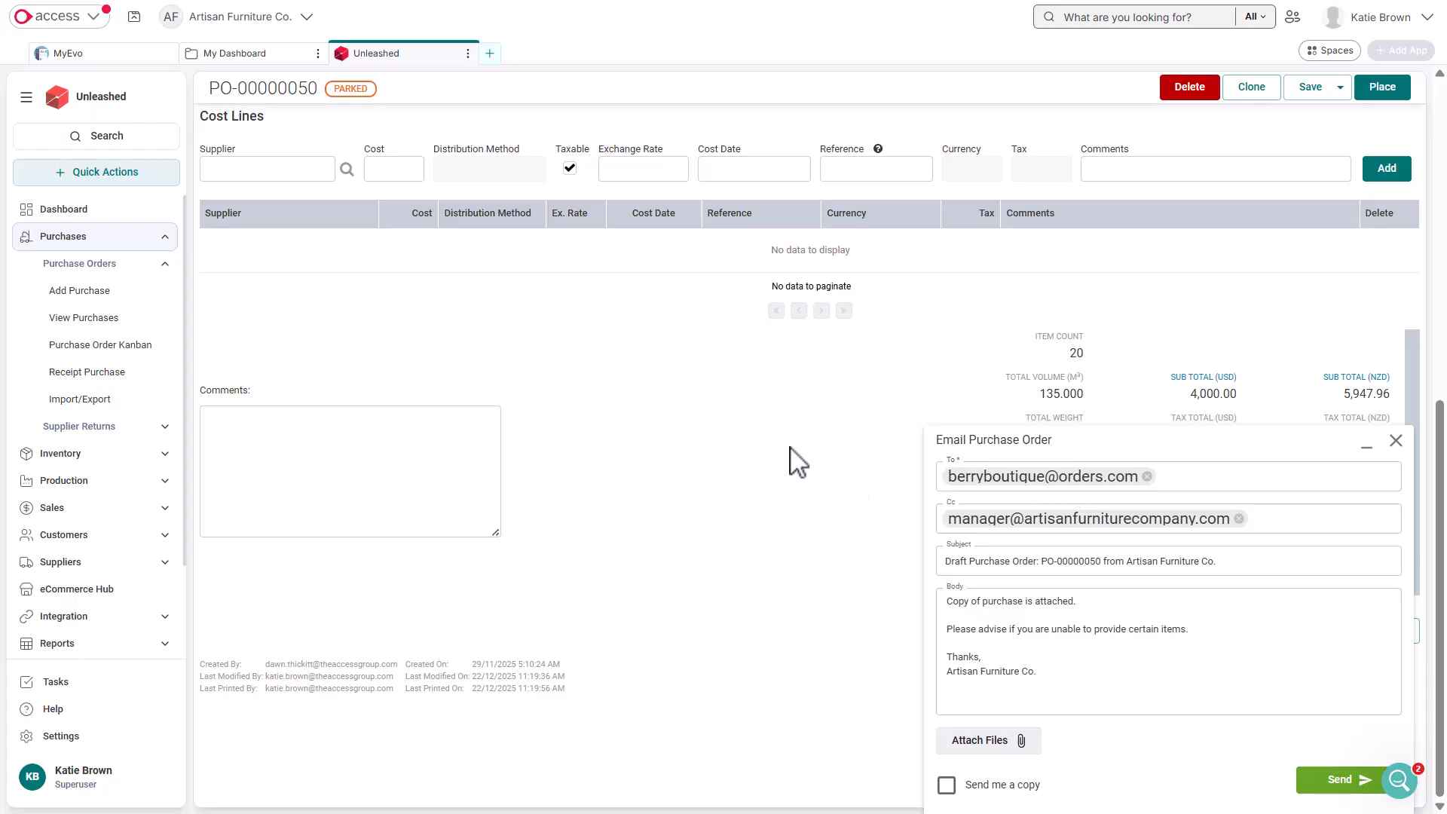
Open the contacts of the order's supplier to check where the email recipients come from
{"action": "scroll", "coordinate": [784, 452], "scroll_direction": "up", "scroll_amount": 5}
{"action": "scroll", "coordinate": [783, 452], "scroll_direction": "up", "scroll_amount": 3}
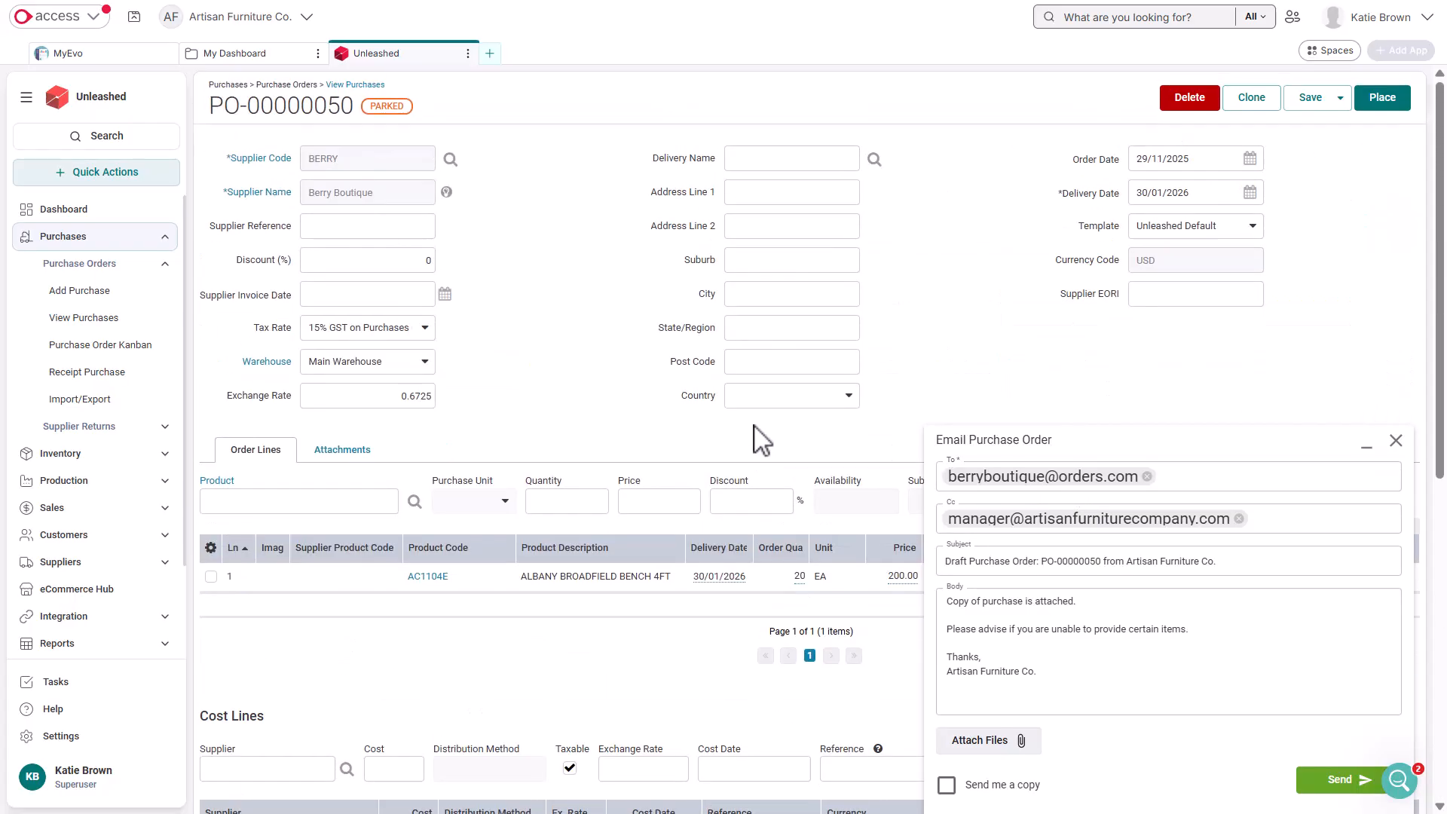
{"action": "left_click", "coordinate": [264, 194]}
{"action": "left_click", "coordinate": [381, 158]}
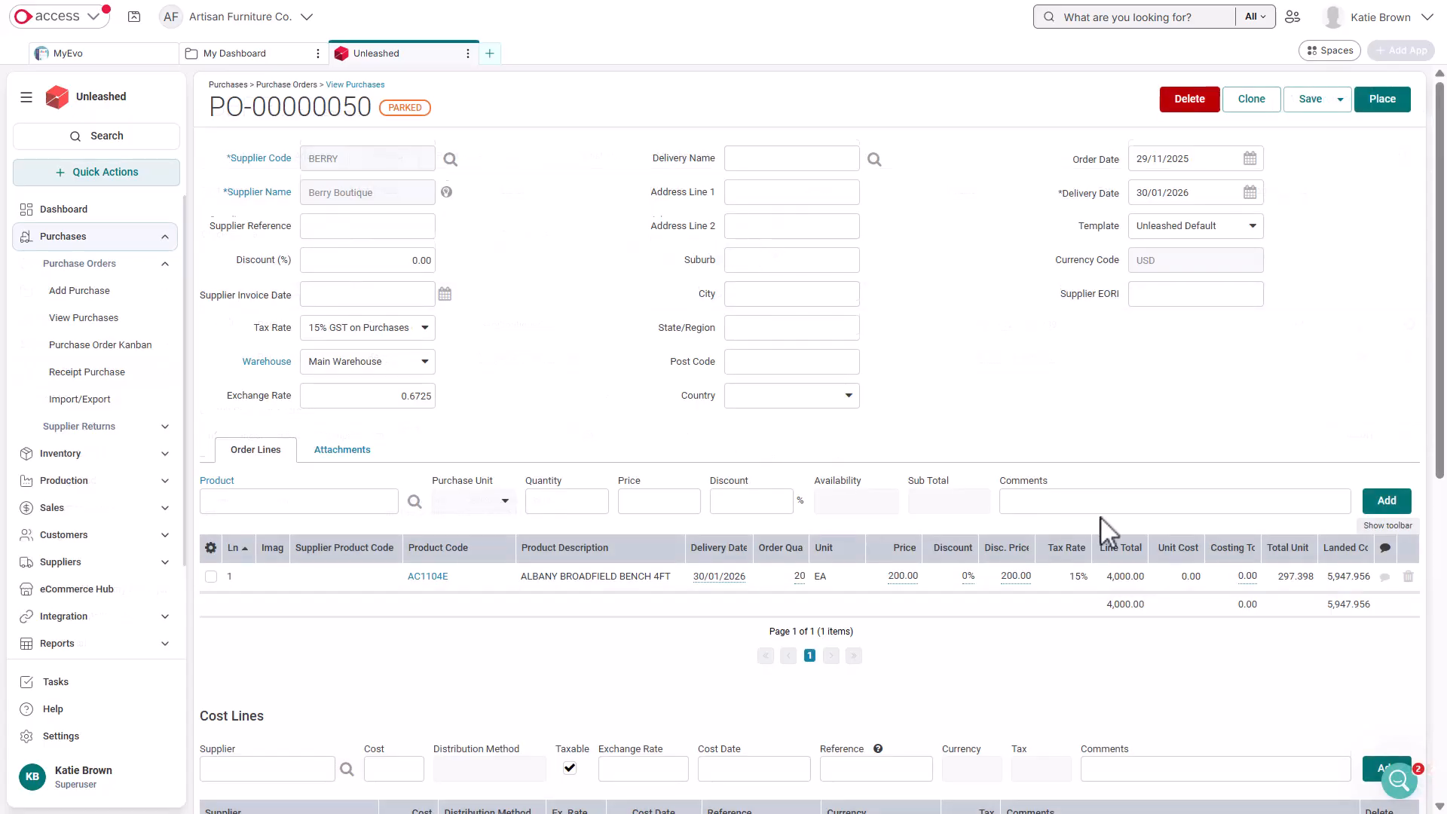
Email the purchase order to the supplier with the "Send me a copy" option off
{"action": "scroll", "coordinate": [1093, 516], "scroll_direction": "down", "scroll_amount": 5}
{"action": "scroll", "coordinate": [1165, 521], "scroll_direction": "down", "scroll_amount": 1}
{"action": "left_click", "coordinate": [1202, 761]}
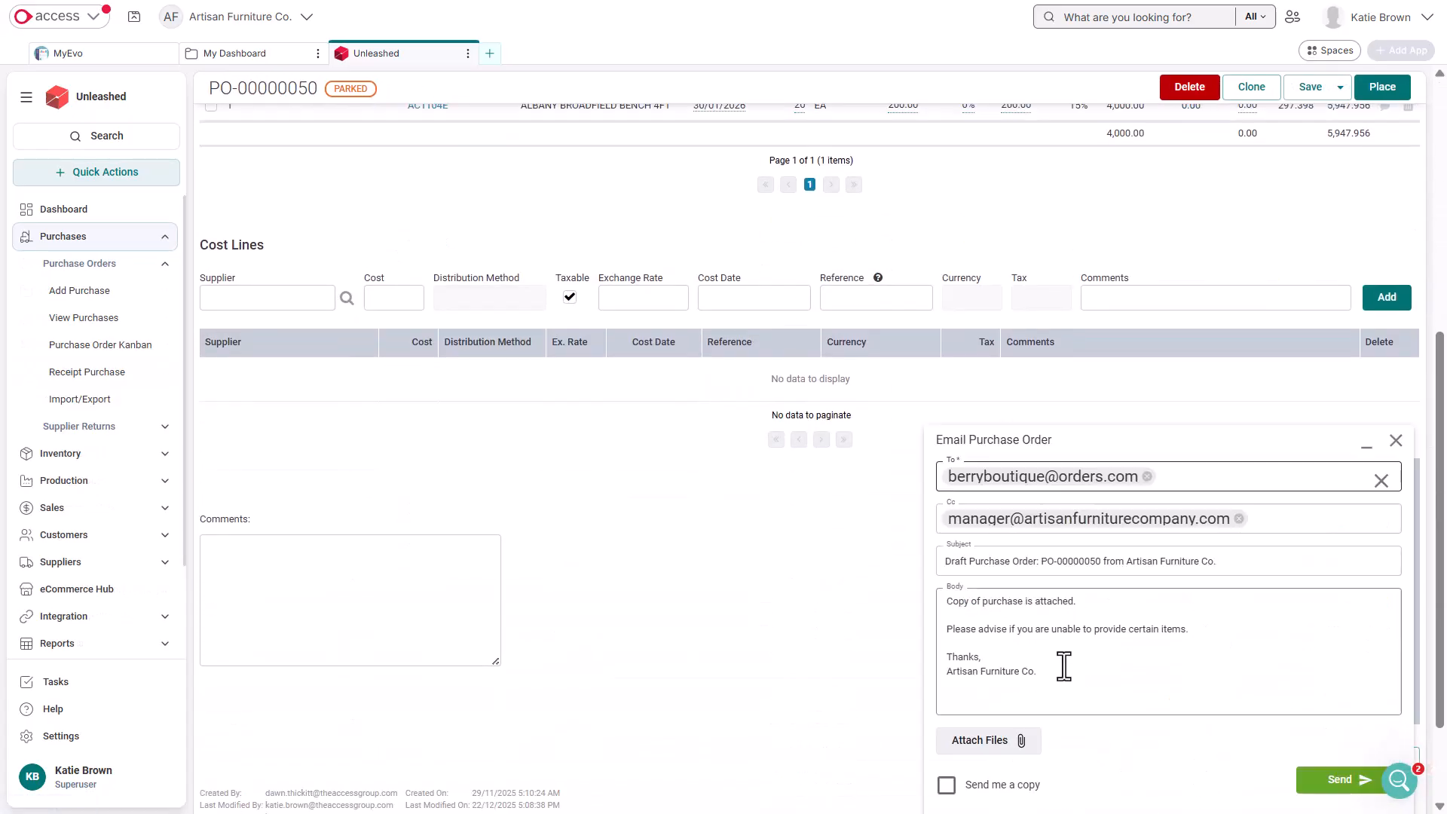
{"action": "left_click", "coordinate": [947, 786]}
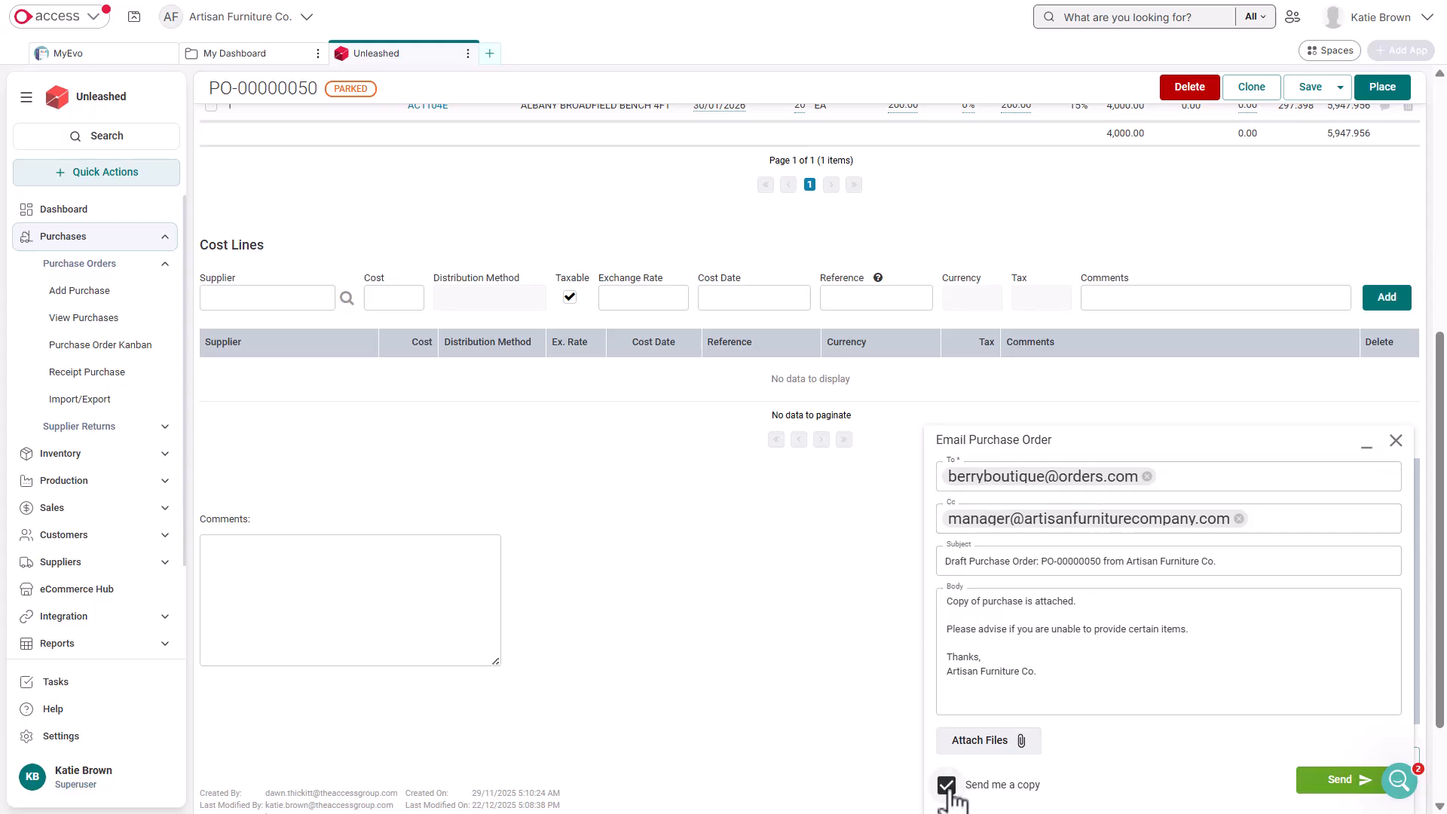
{"action": "left_click", "coordinate": [948, 788]}
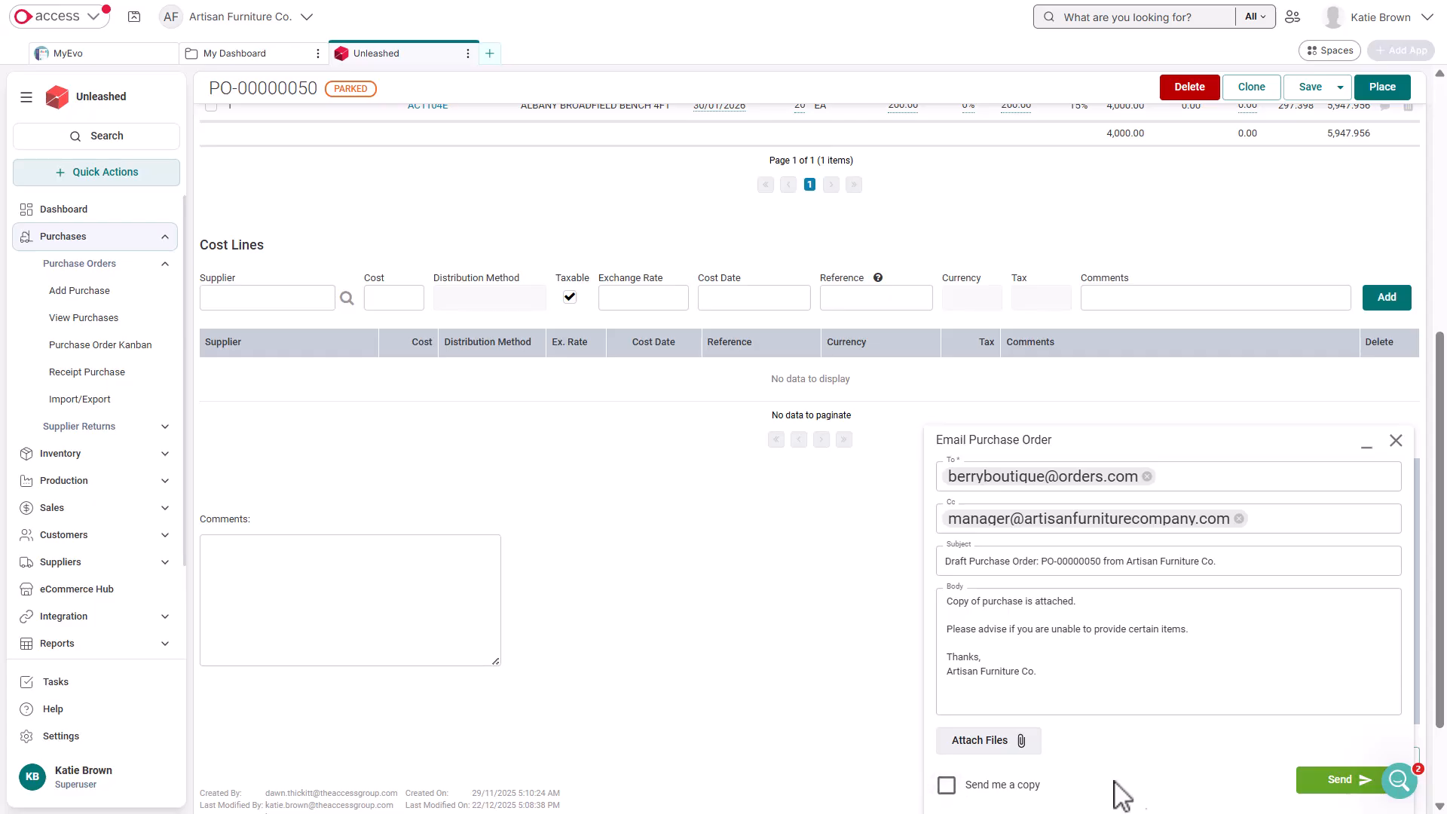
{"action": "left_click", "coordinate": [1303, 791]}
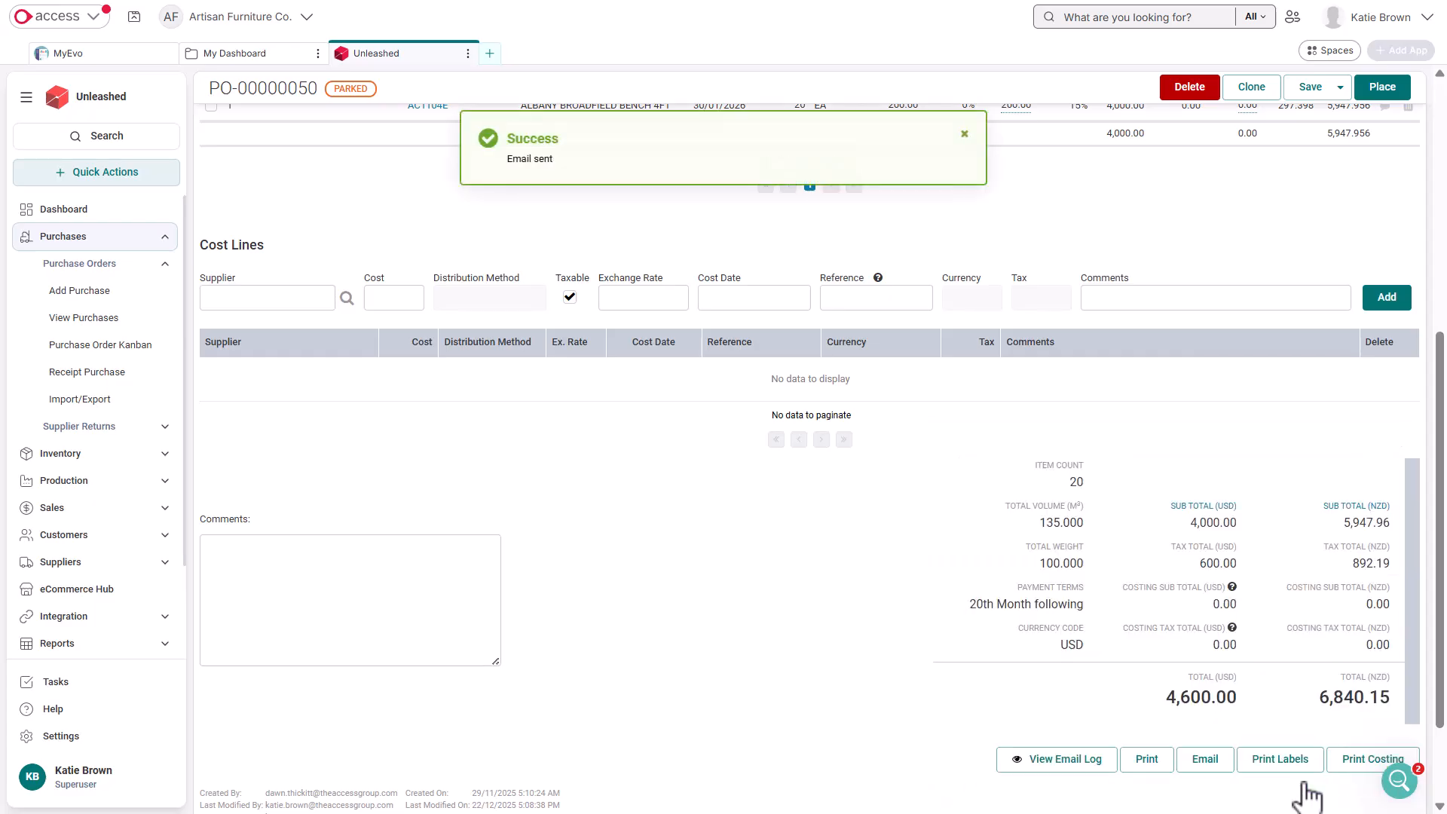
Review the purchase order's own email log and open the system-wide log of sent emails
{"action": "left_click", "coordinate": [1070, 765]}
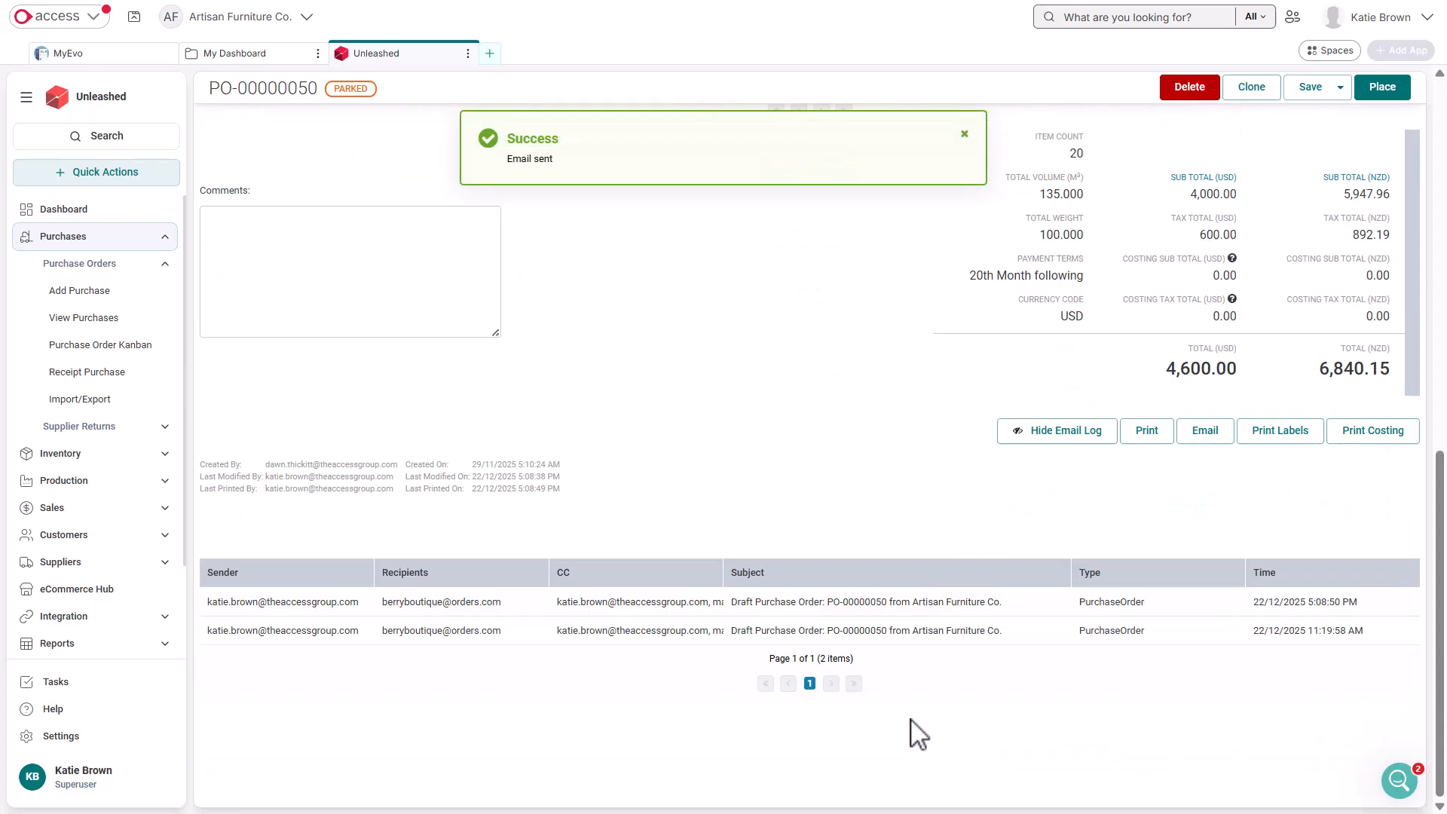
{"action": "left_click", "coordinate": [1055, 440]}
{"action": "left_click", "coordinate": [88, 740]}
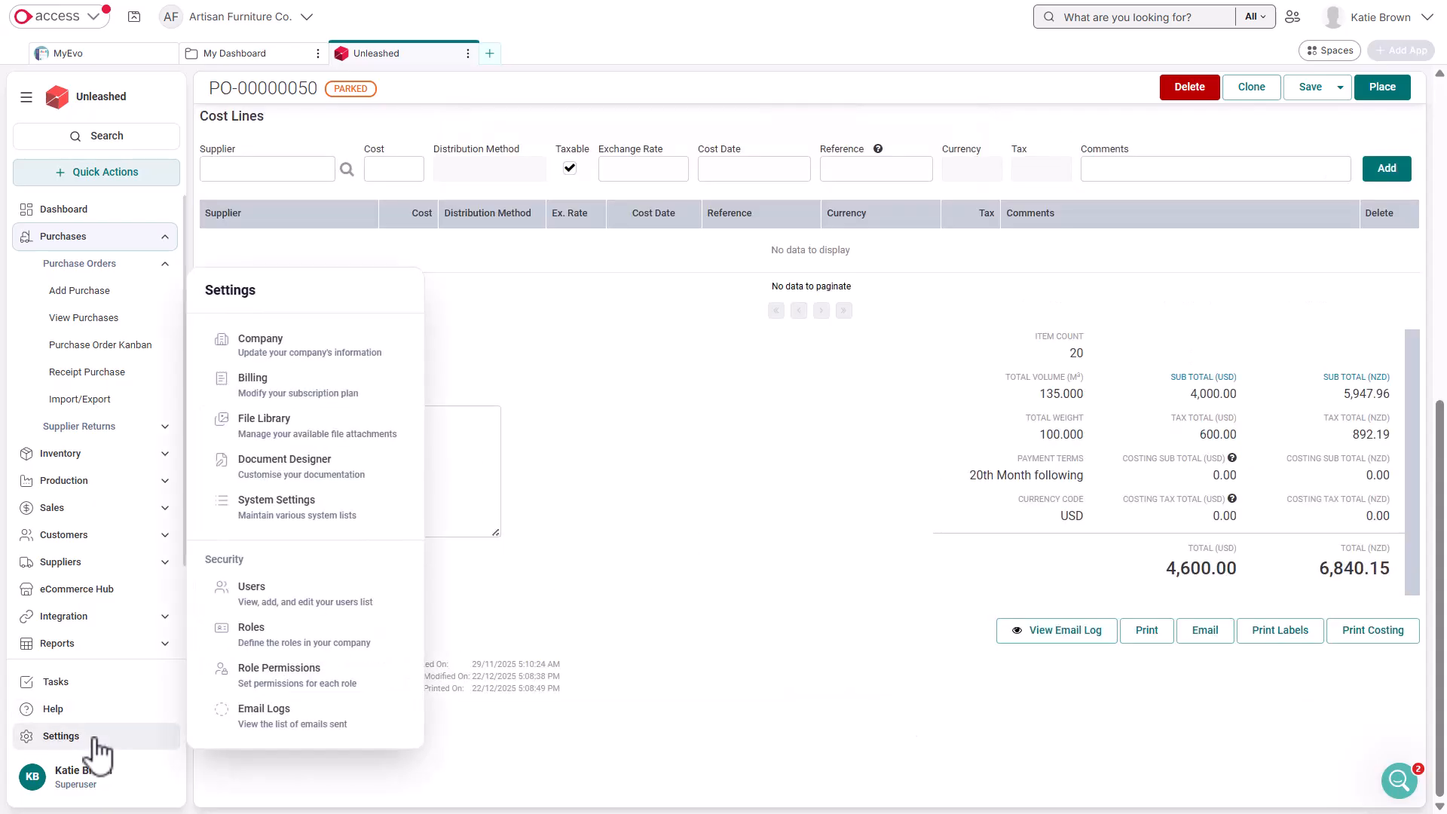
{"action": "left_click", "coordinate": [270, 715]}
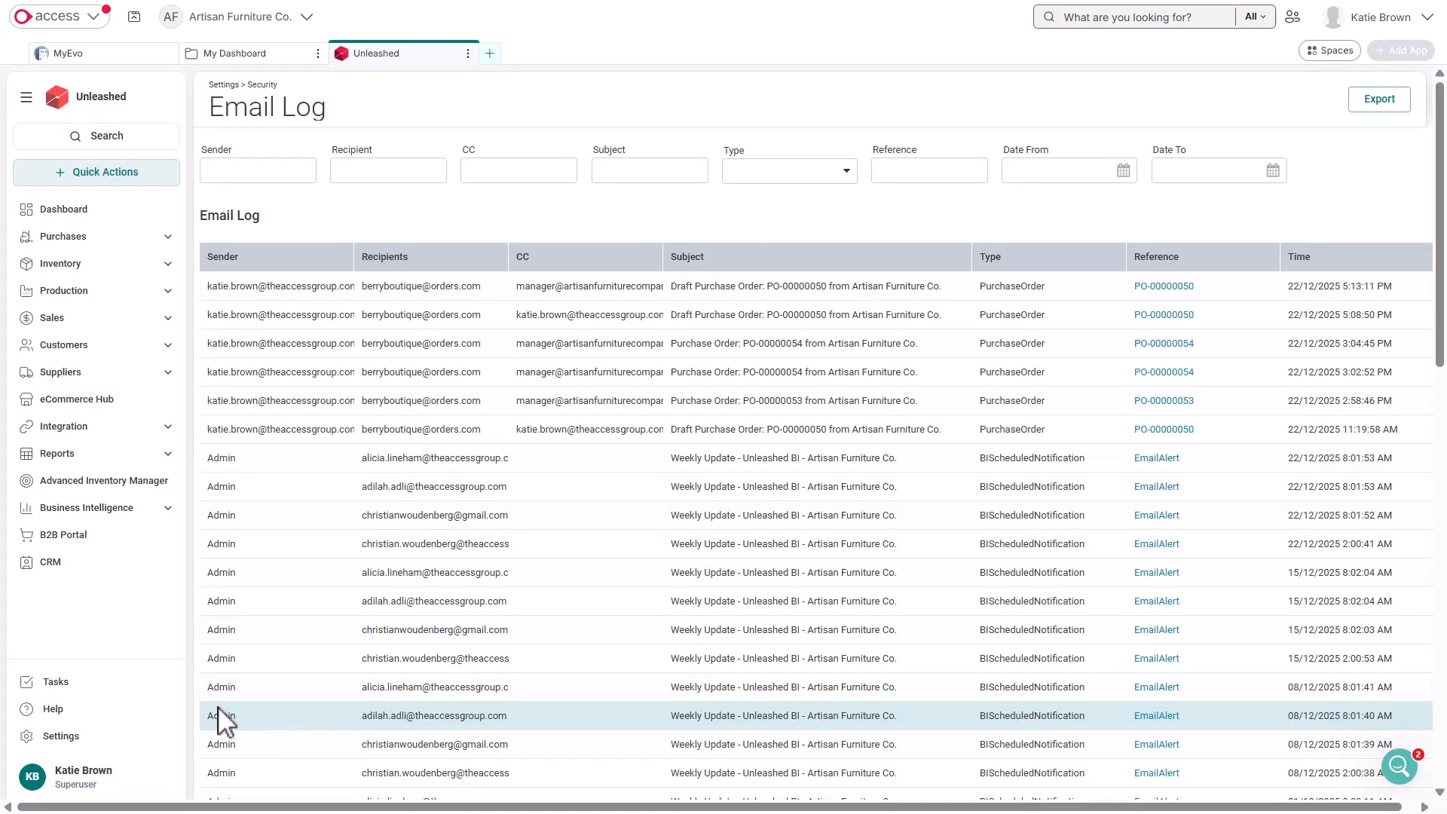
Open the Automated Notifications list in the system settings
{"action": "left_click", "coordinate": [139, 739]}
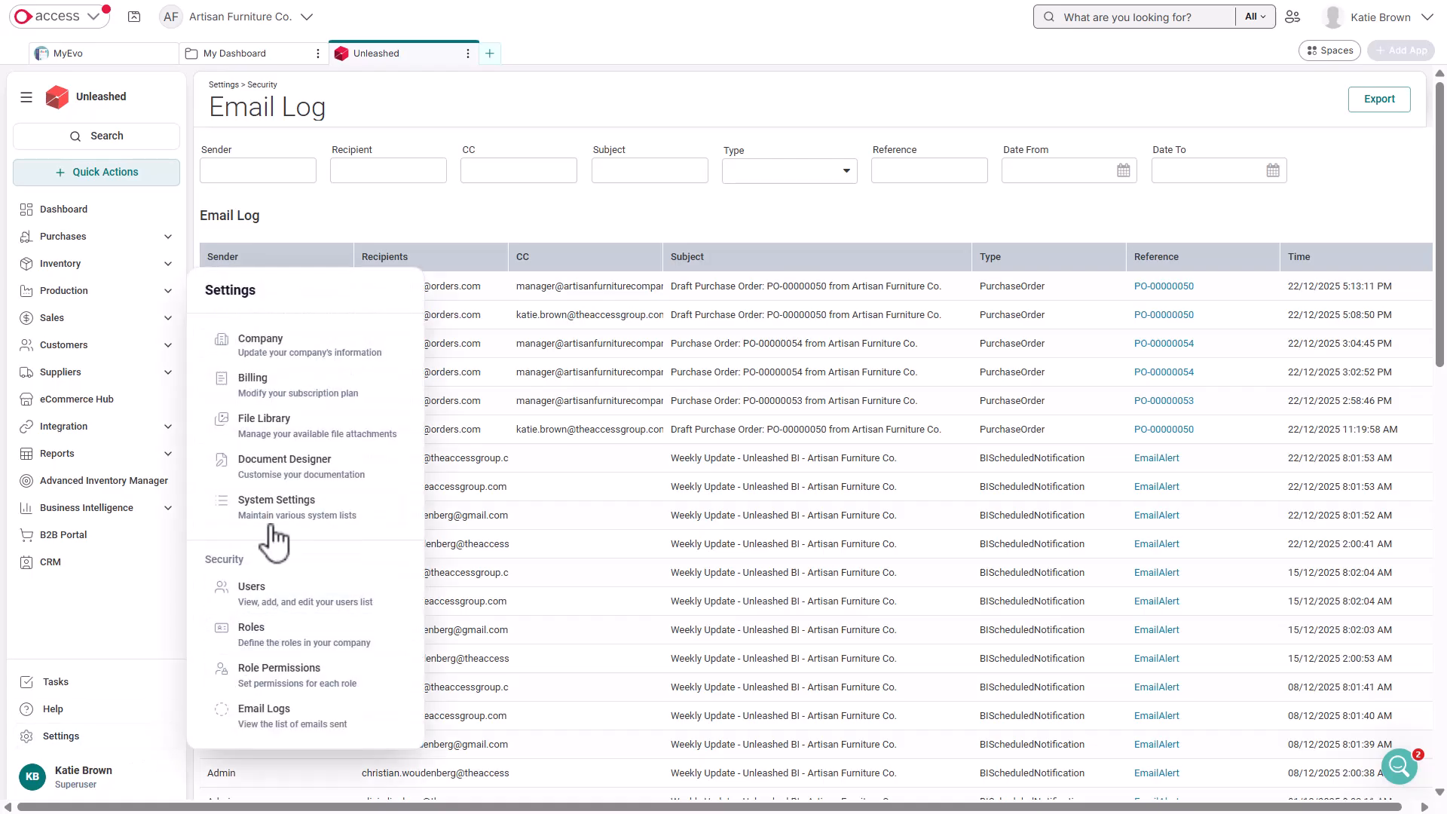
{"action": "left_click", "coordinate": [276, 505]}
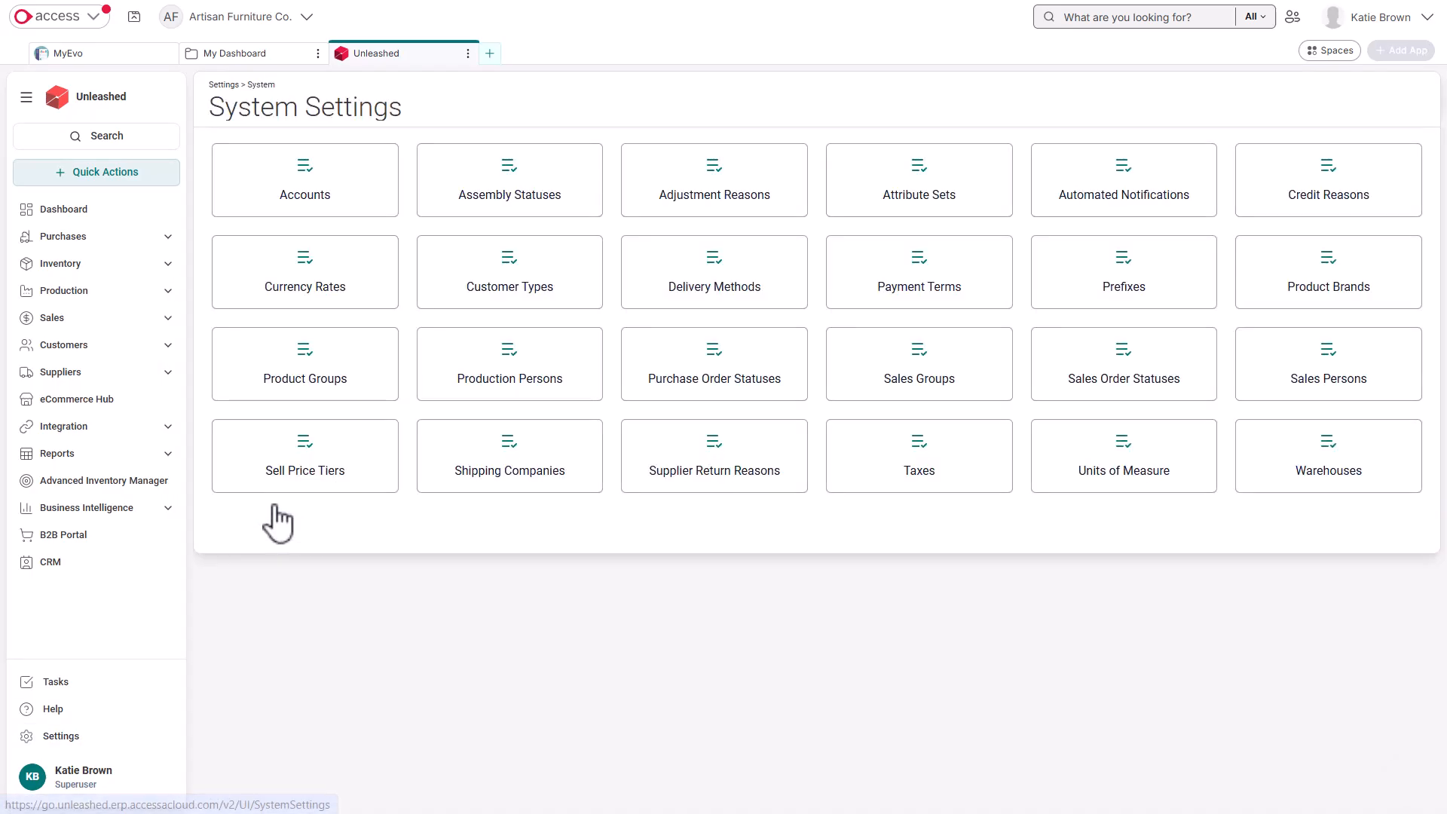
{"action": "left_click", "coordinate": [1072, 218]}
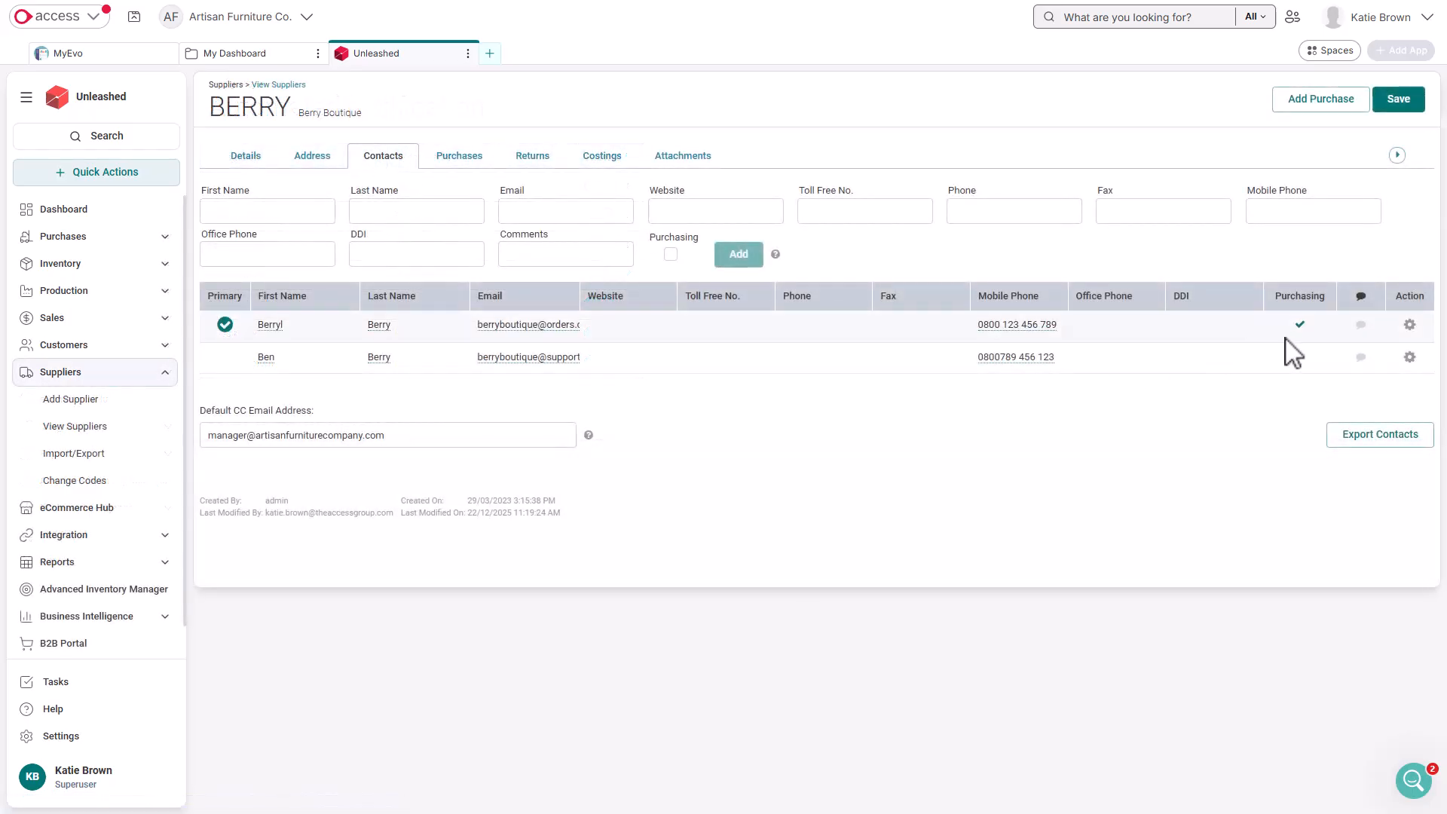
Mark the second contact of the supplier Berry Boutique as a Purchasing contact
{"action": "left_click", "coordinate": [1299, 326]}
{"action": "left_click", "coordinate": [1302, 360]}
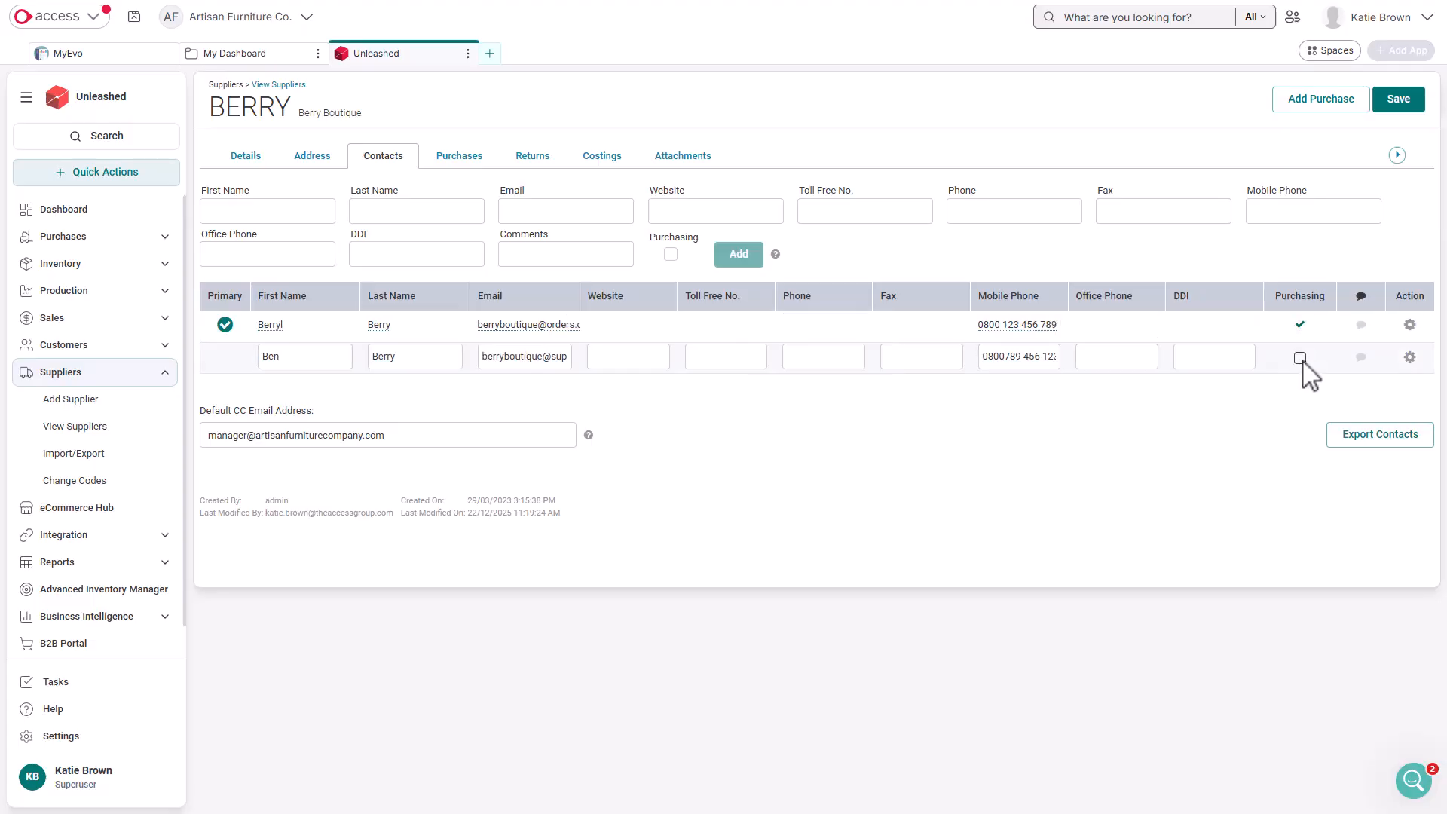
{"action": "left_click", "coordinate": [1300, 358]}
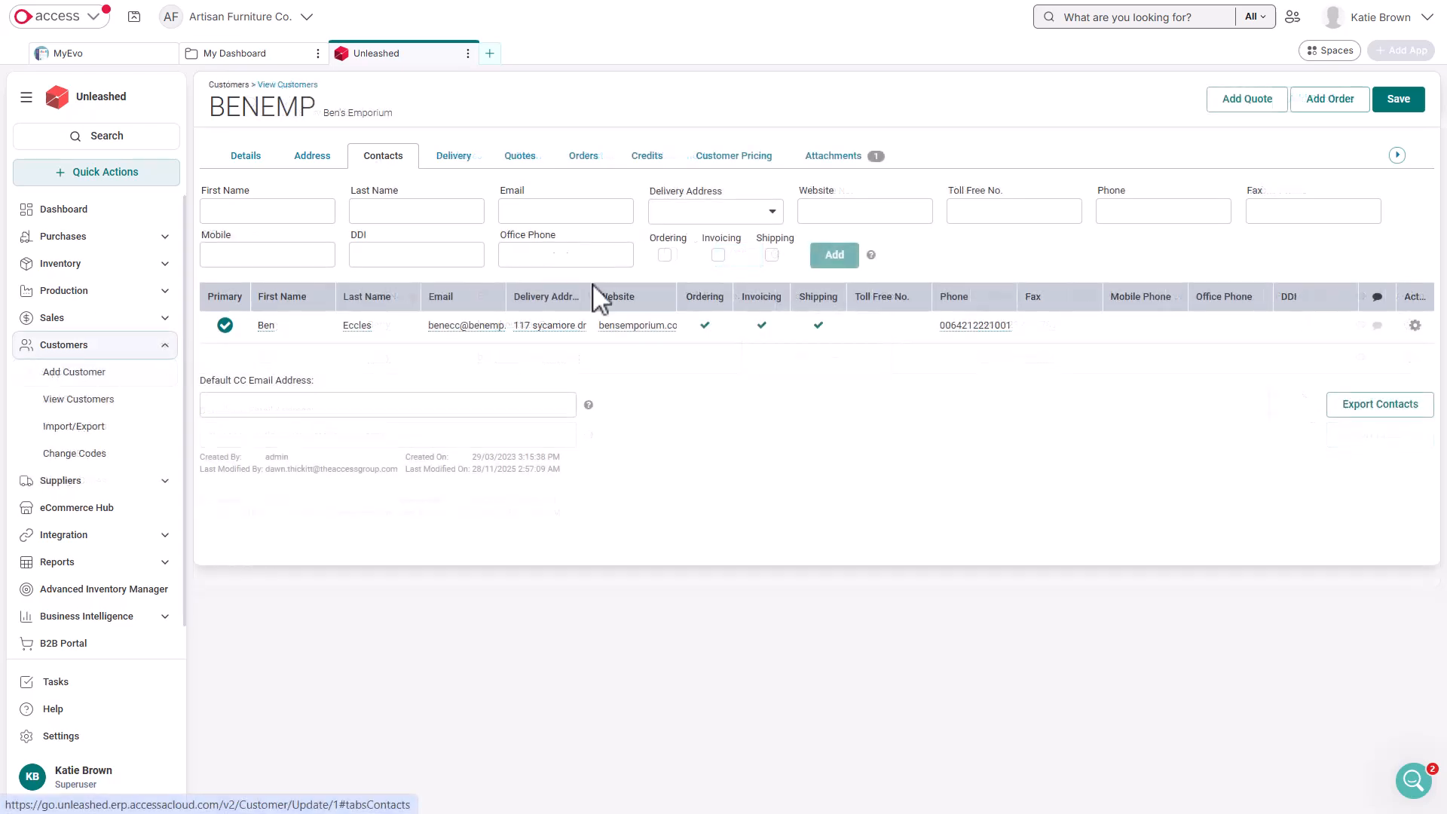
Try out the Ordering and Invoicing options on the contact of the customer Ben's Emporium
{"action": "left_click", "coordinate": [704, 326]}
{"action": "left_click", "coordinate": [704, 326]}
{"action": "left_click", "coordinate": [761, 326]}
{"action": "left_click", "coordinate": [761, 326]}
{"action": "left_click", "coordinate": [704, 326]}
{"action": "left_click", "coordinate": [705, 362]}
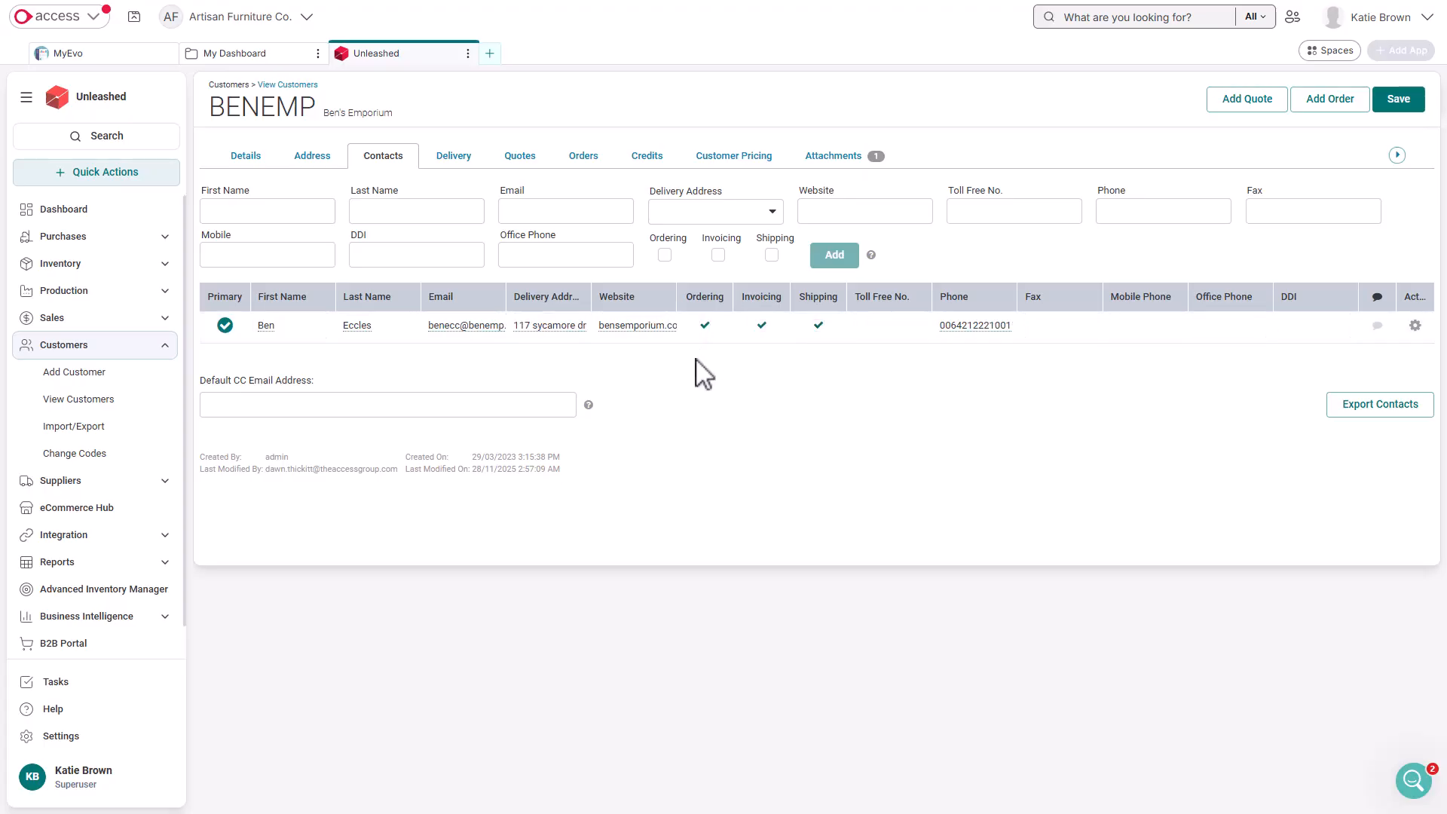
Set the Ben's Emporium contact as the customer's primary contact
{"action": "left_click", "coordinate": [1414, 326]}
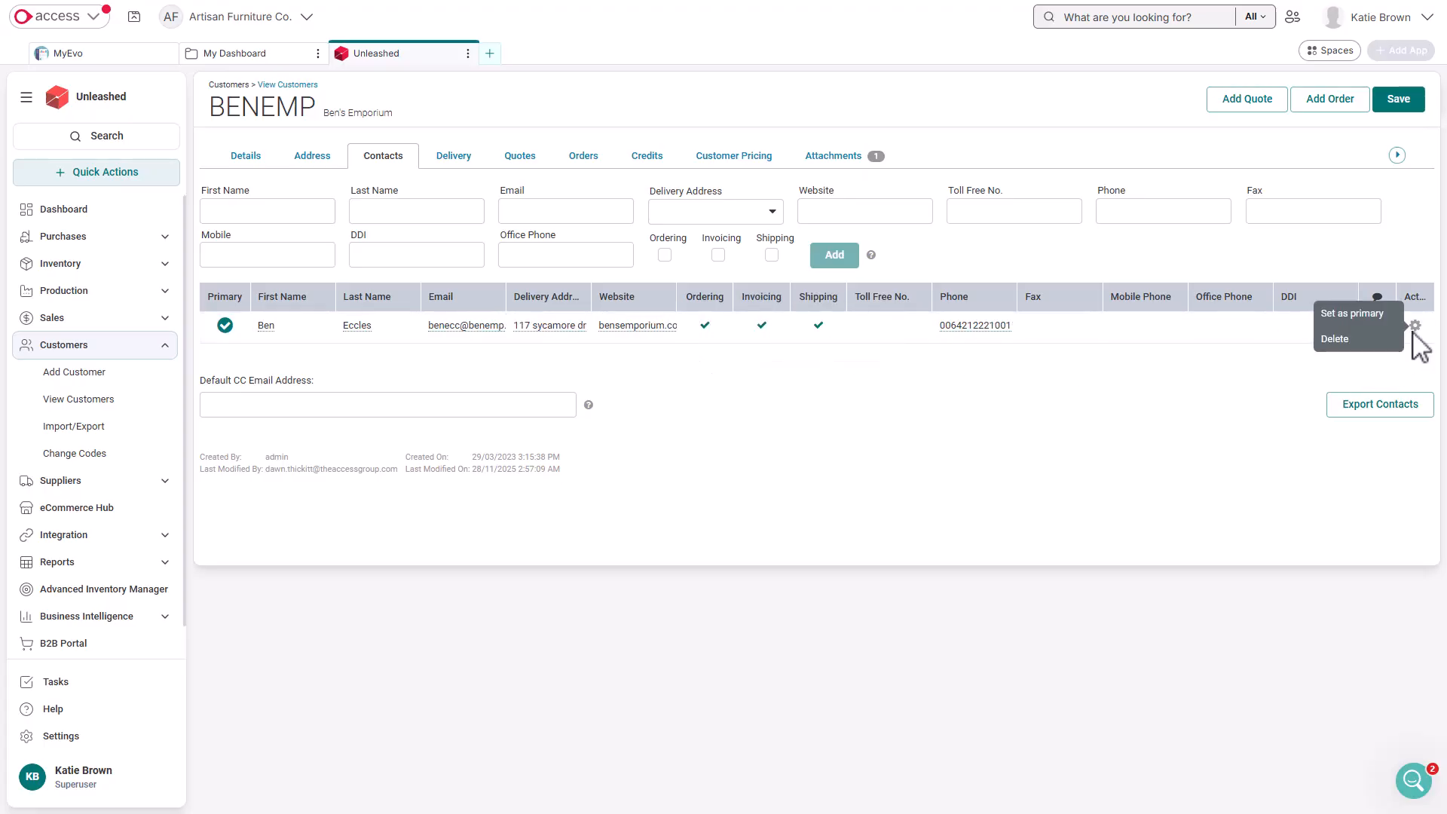
{"action": "left_click", "coordinate": [1375, 320]}
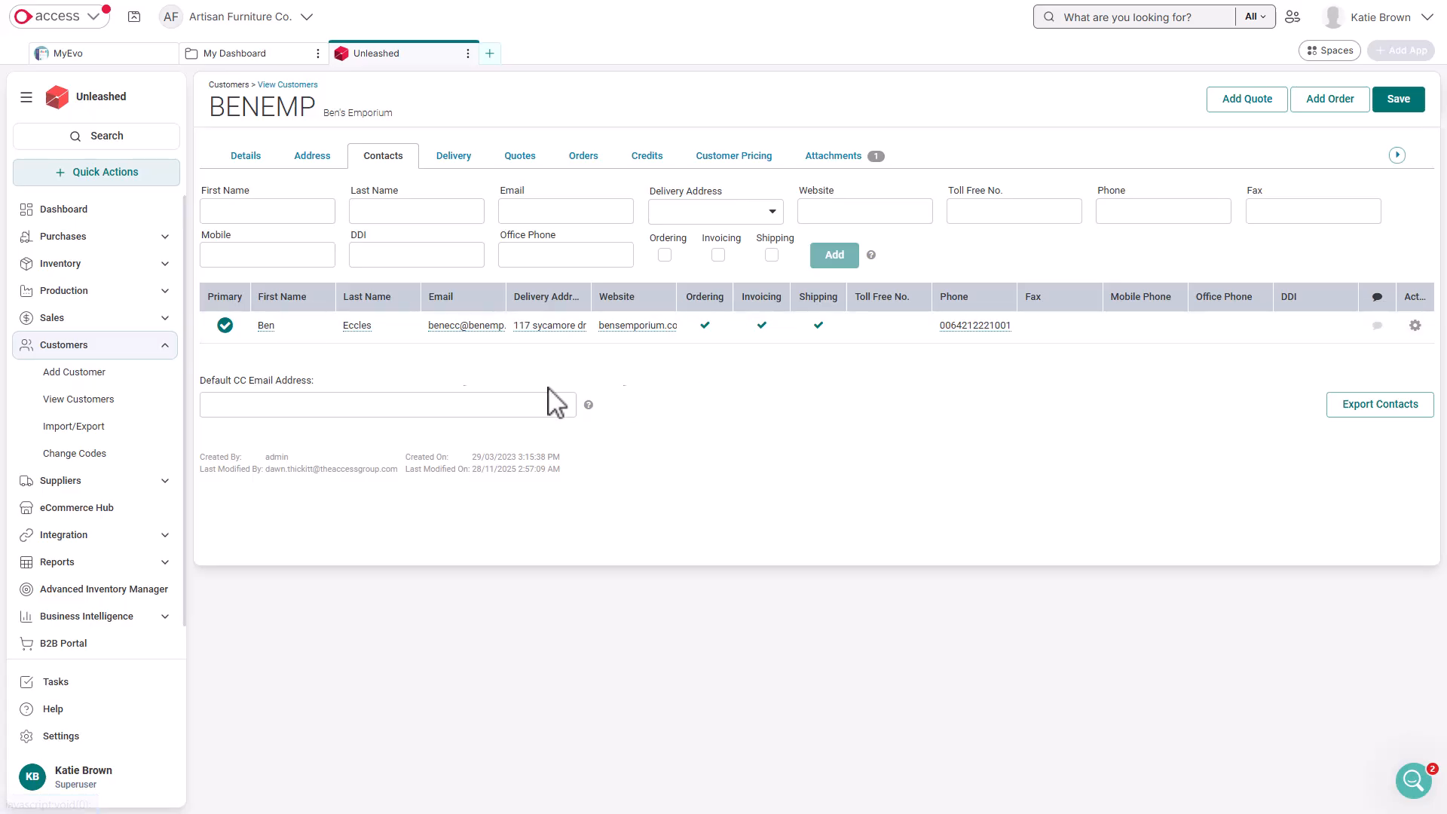